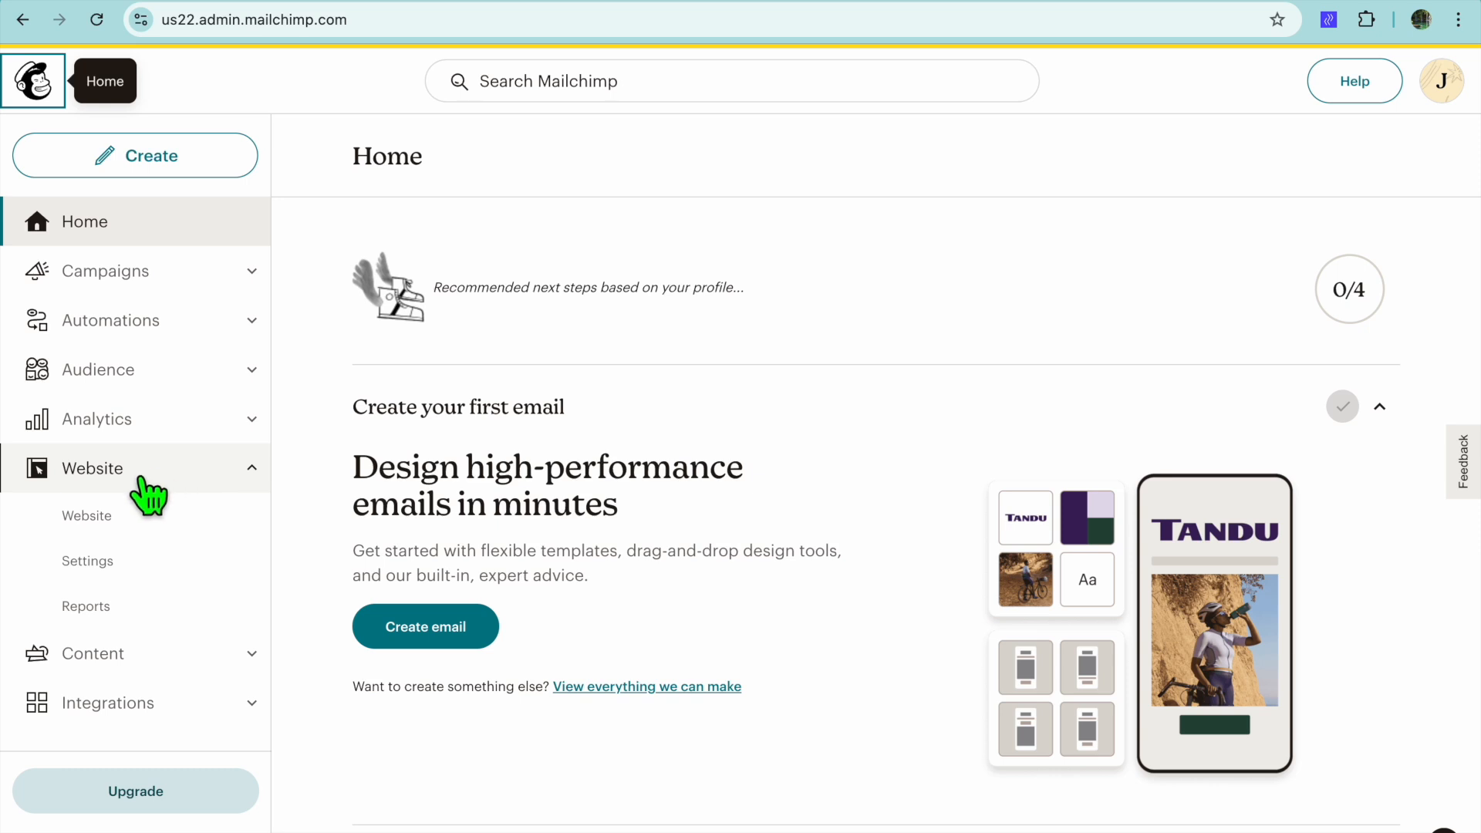
# - Start setting up a Mailchimp-built website, keep DOSE TEST as the site name, and open the site editor
pyautogui.click(108, 532)
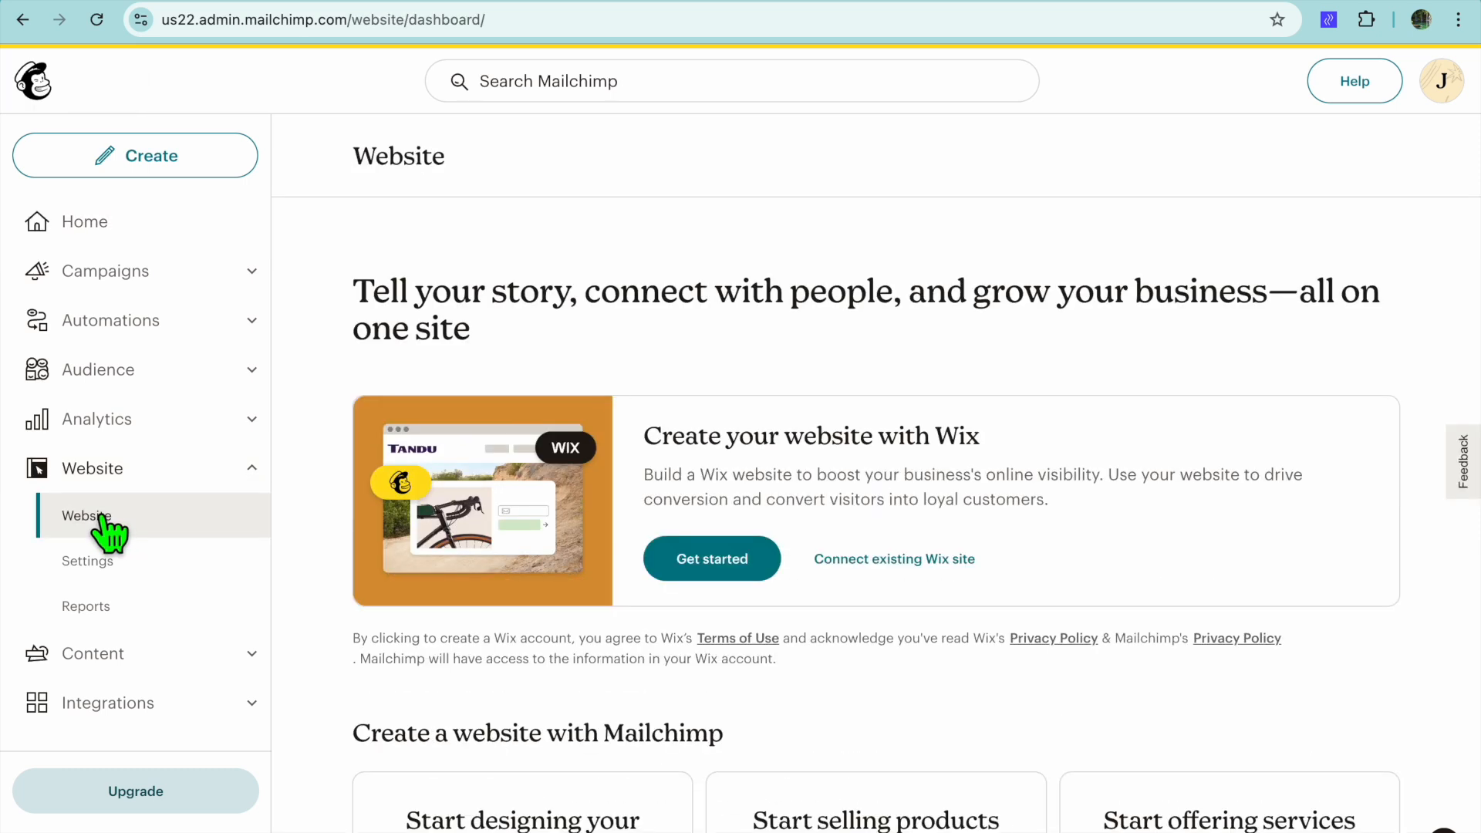
pyautogui.scroll(-5, 455, 532)
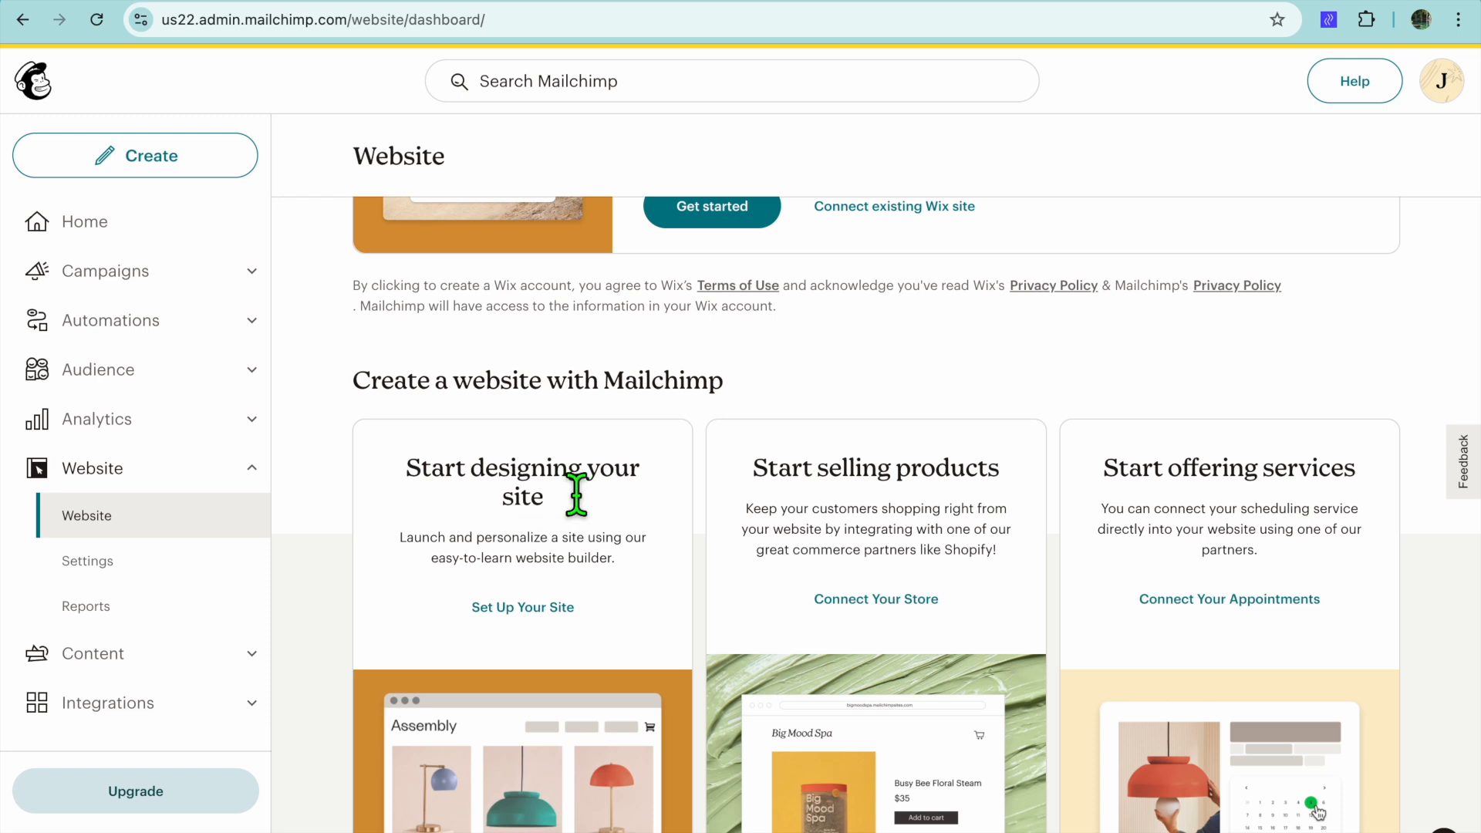
pyautogui.click(554, 613)
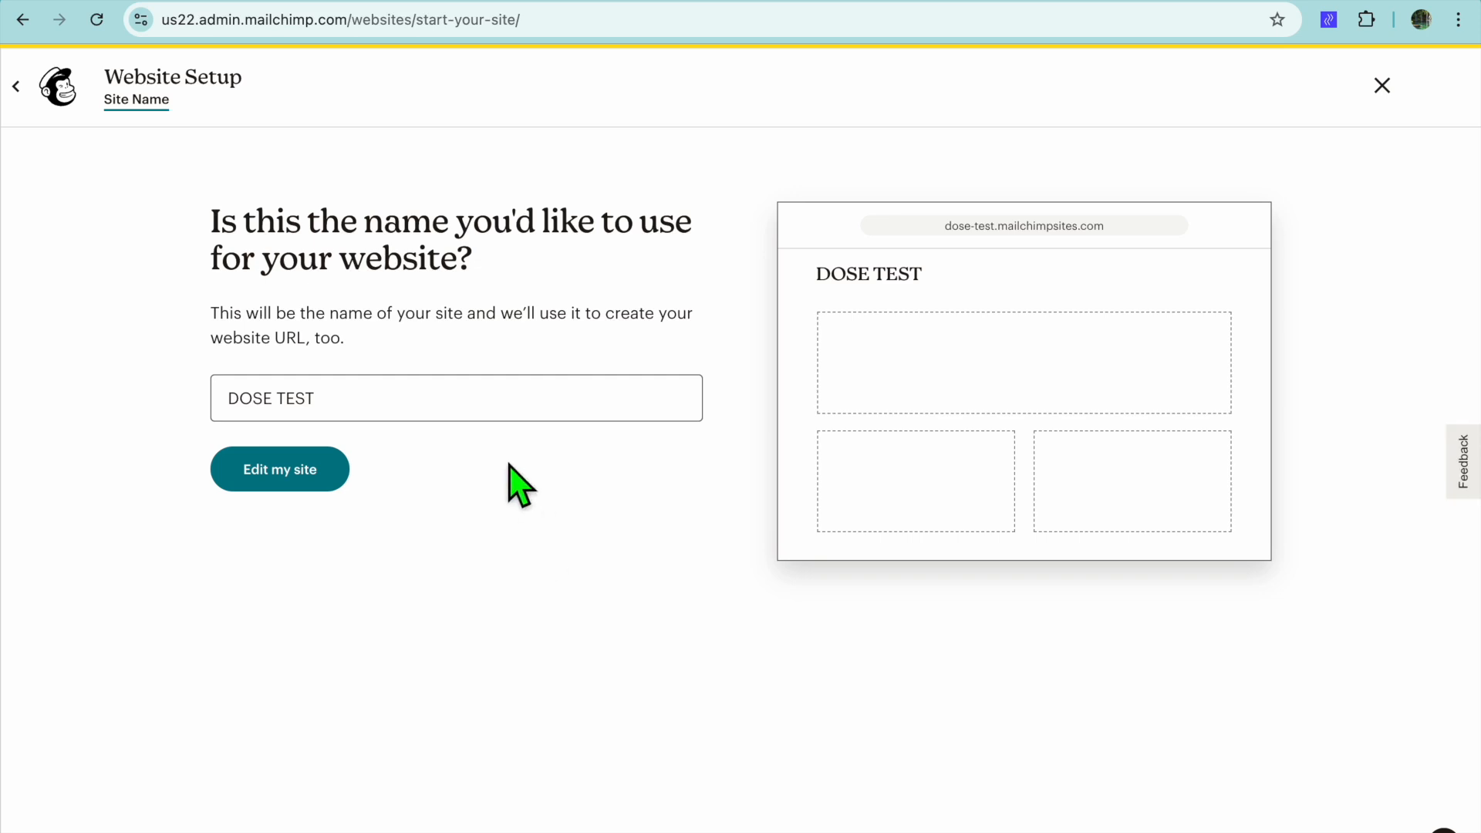
pyautogui.click(408, 414)
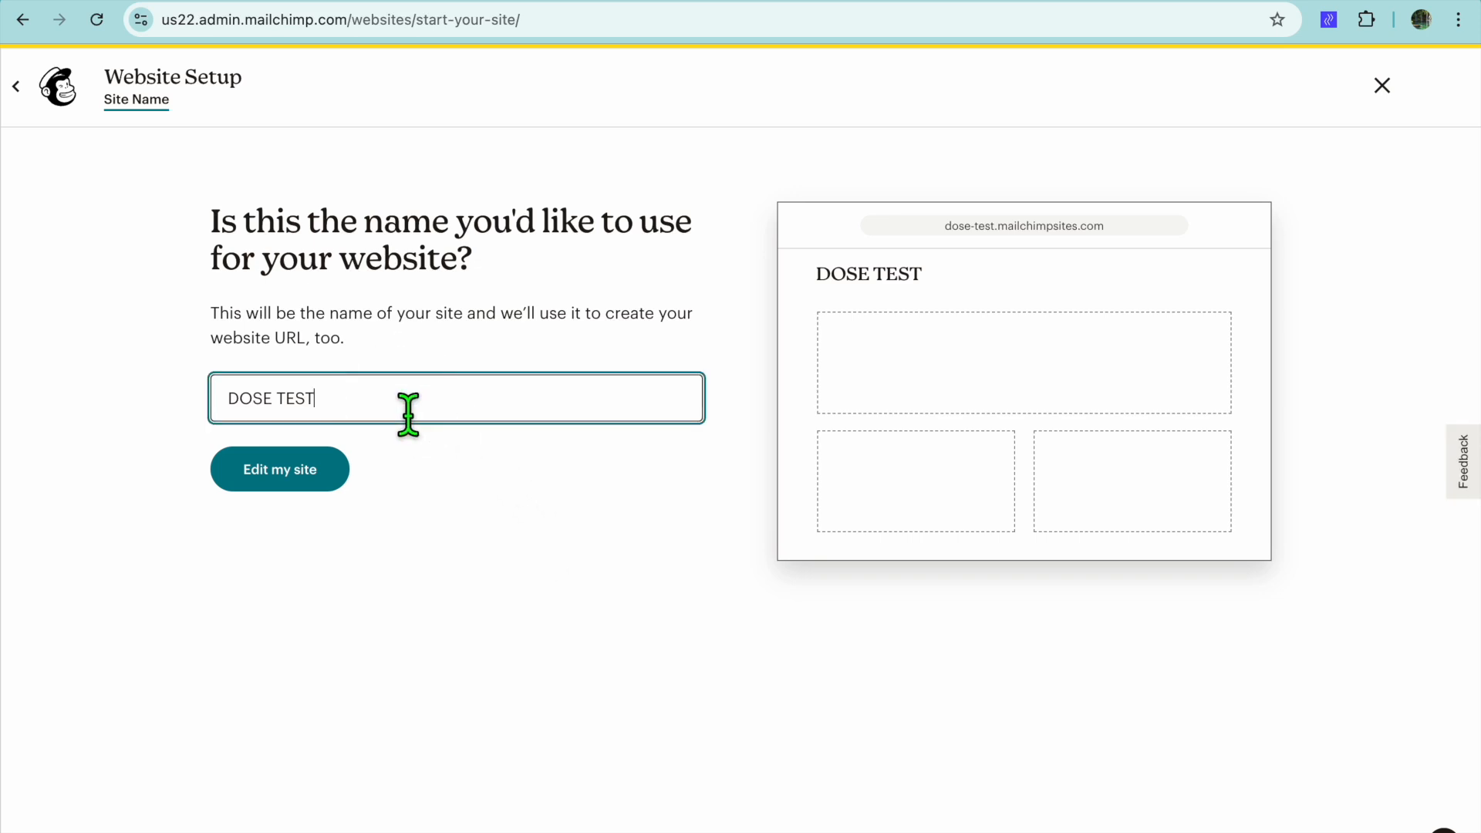
pyautogui.click(297, 477)
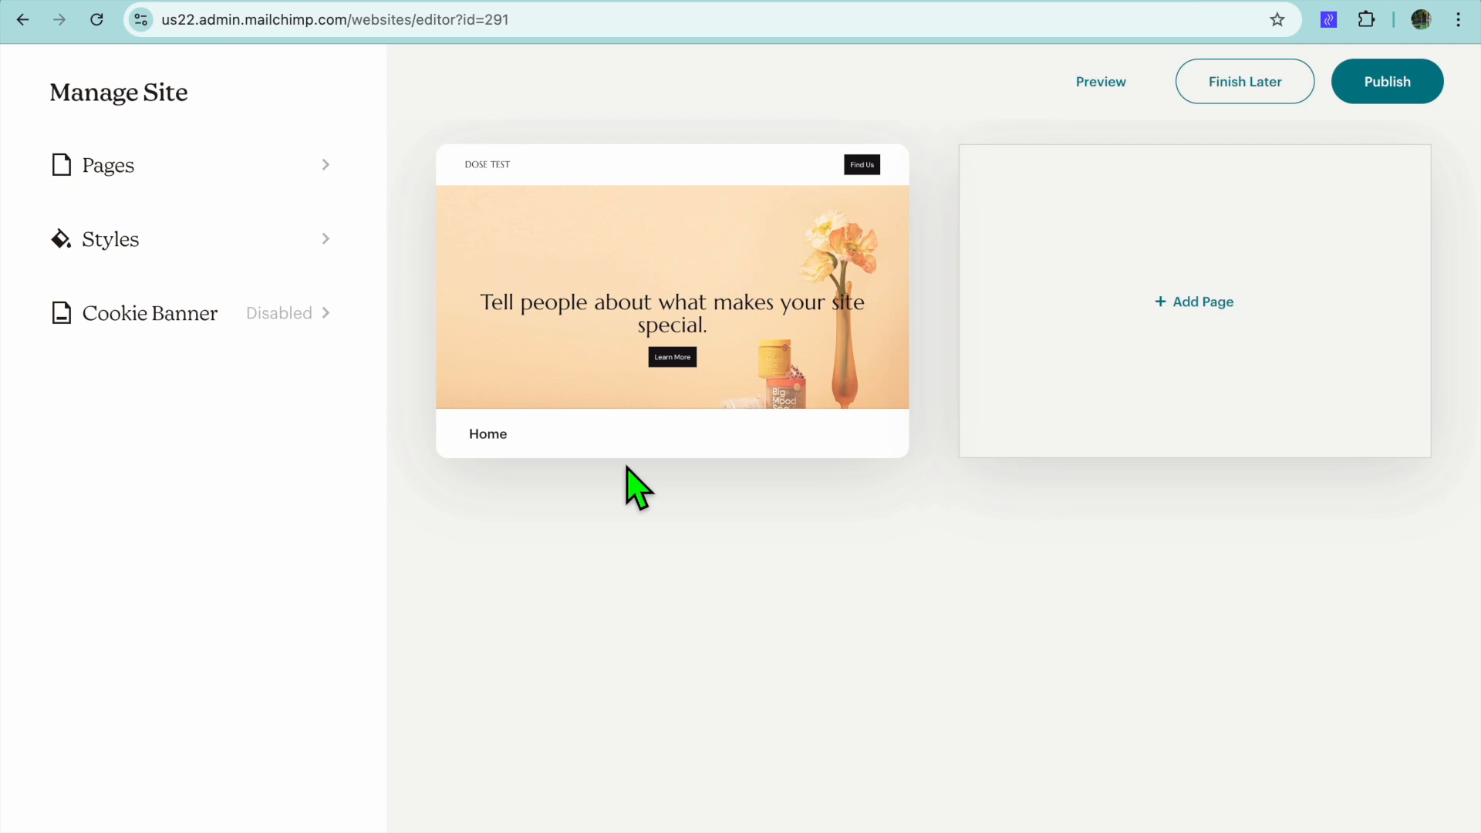
# - Open the site's Home page for editing
pyautogui.moveTo(687, 346)
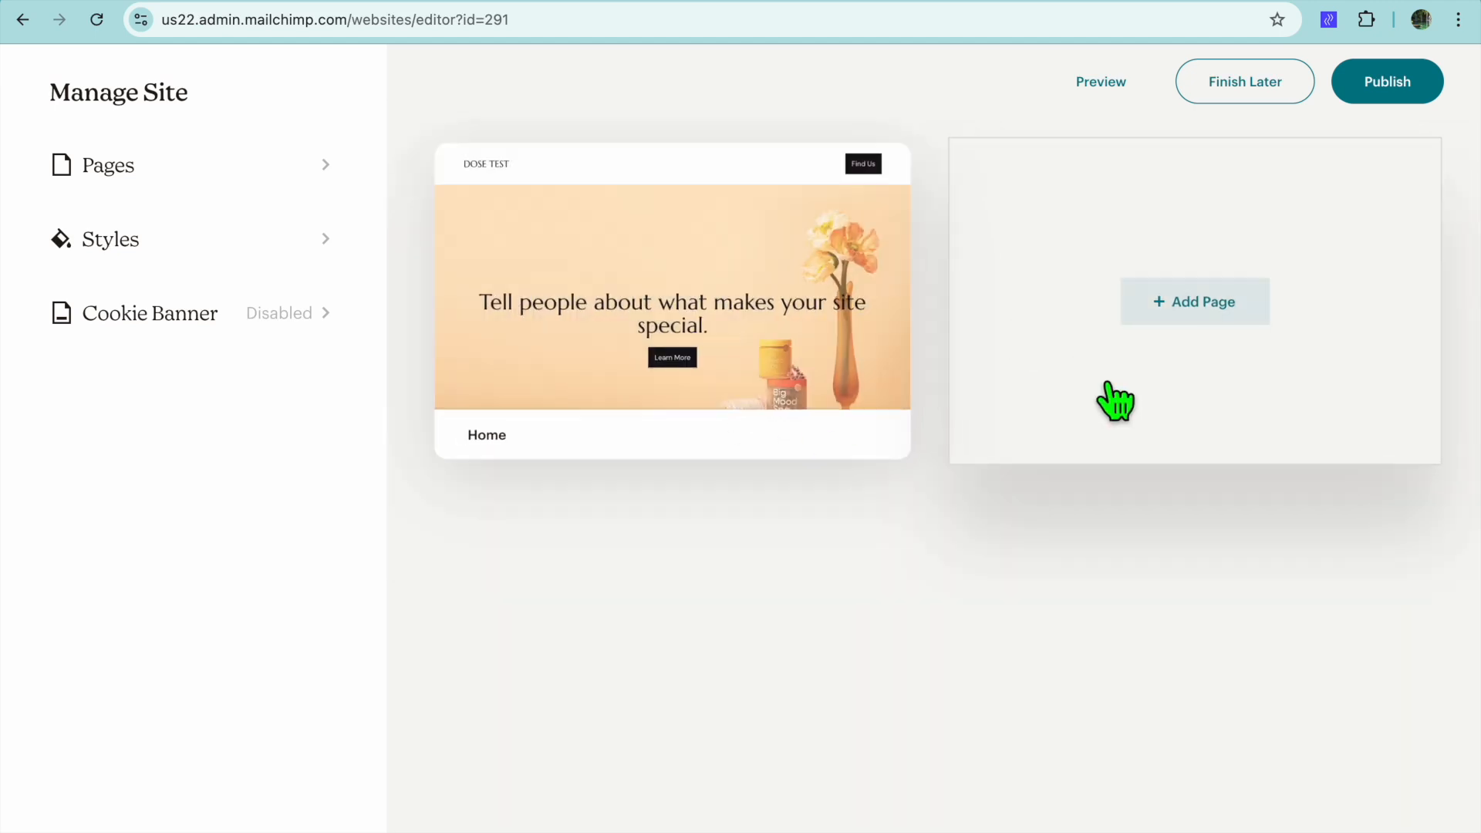
pyautogui.moveTo(739, 297)
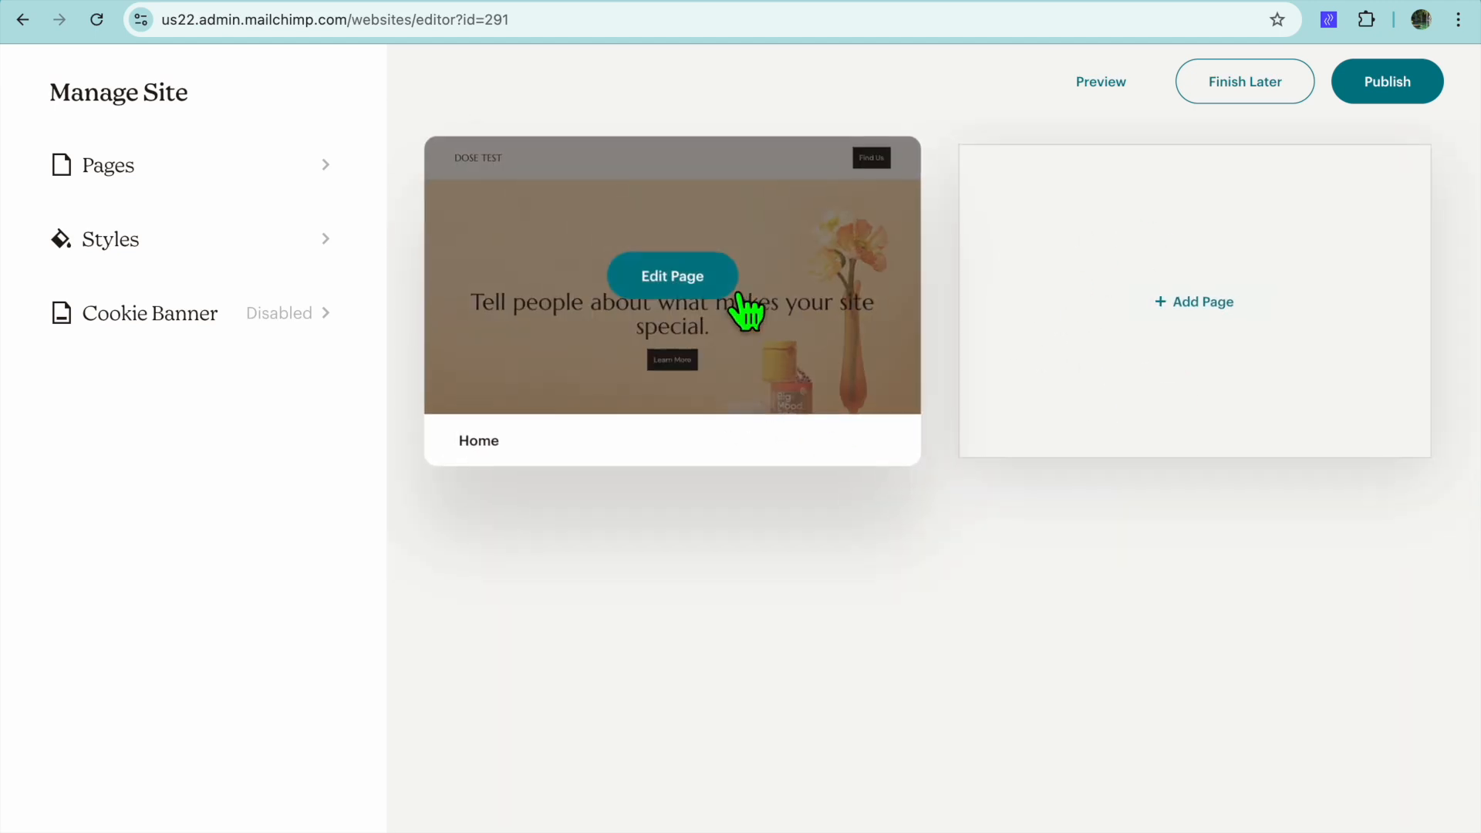
pyautogui.click(677, 271)
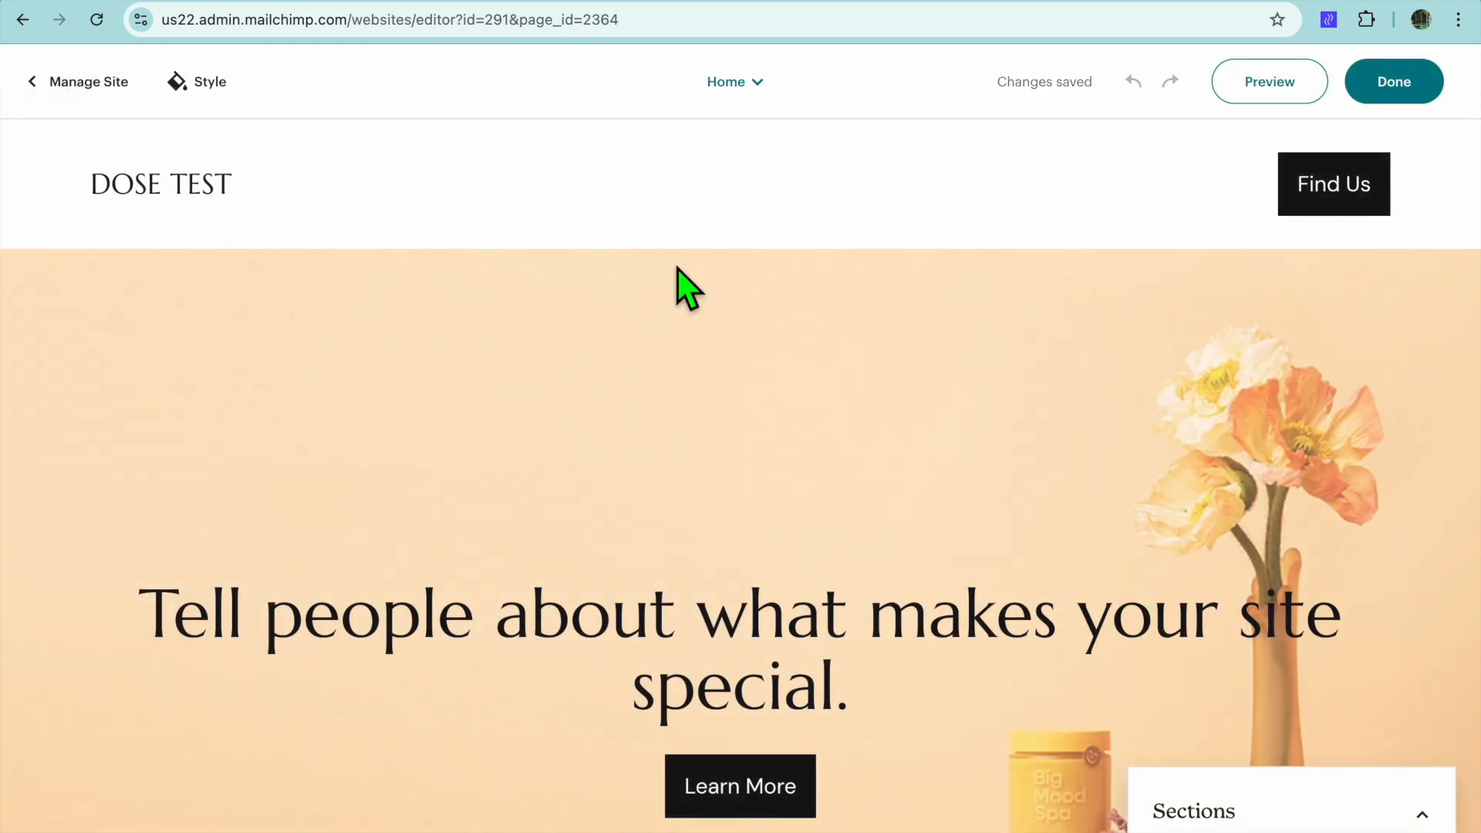
# - Set the header section's background color to gray and close its settings
pyautogui.moveTo(718, 473)
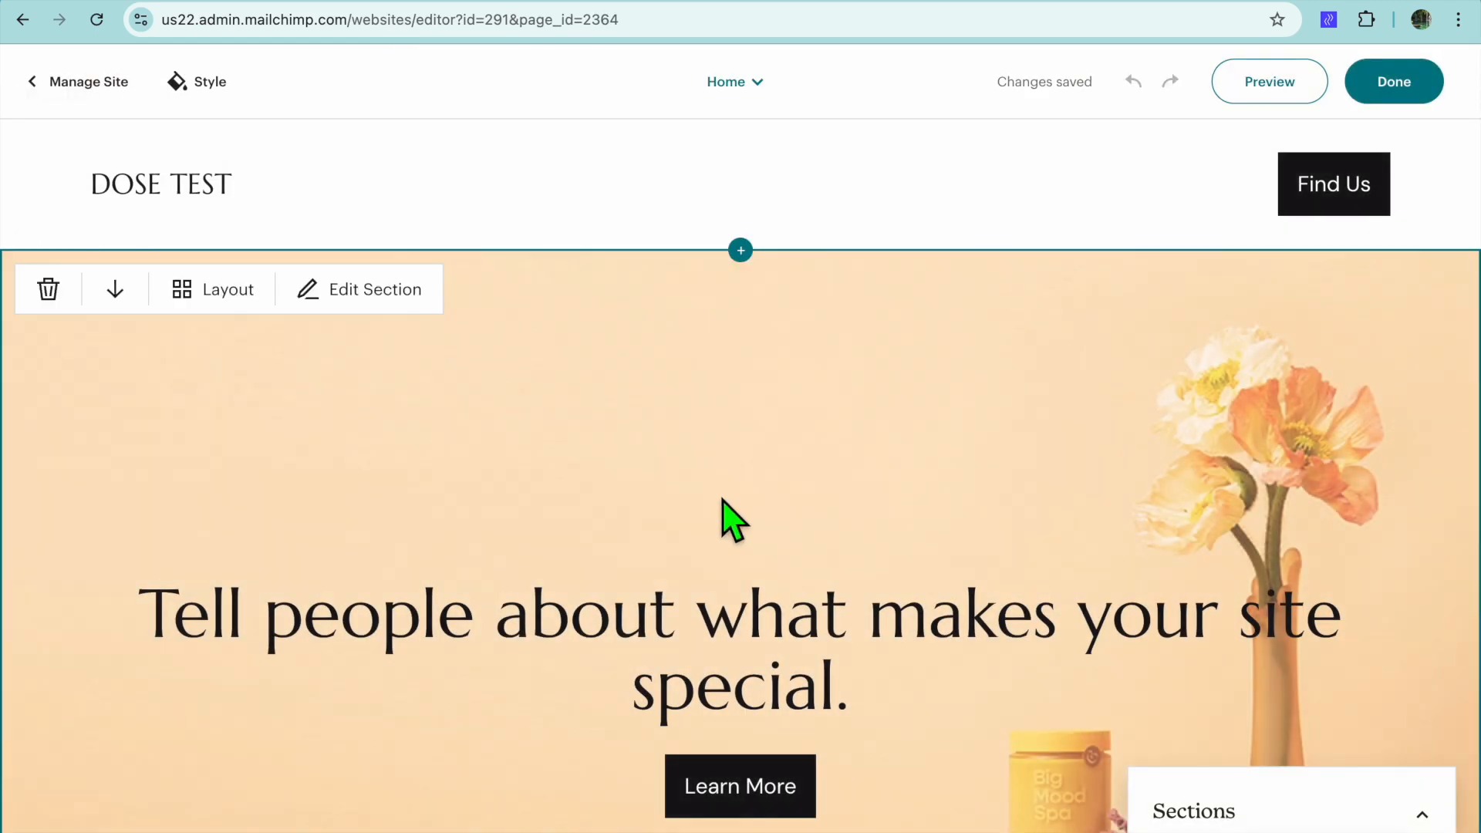
pyautogui.scroll(-1, 731, 518)
pyautogui.scroll(1, 731, 519)
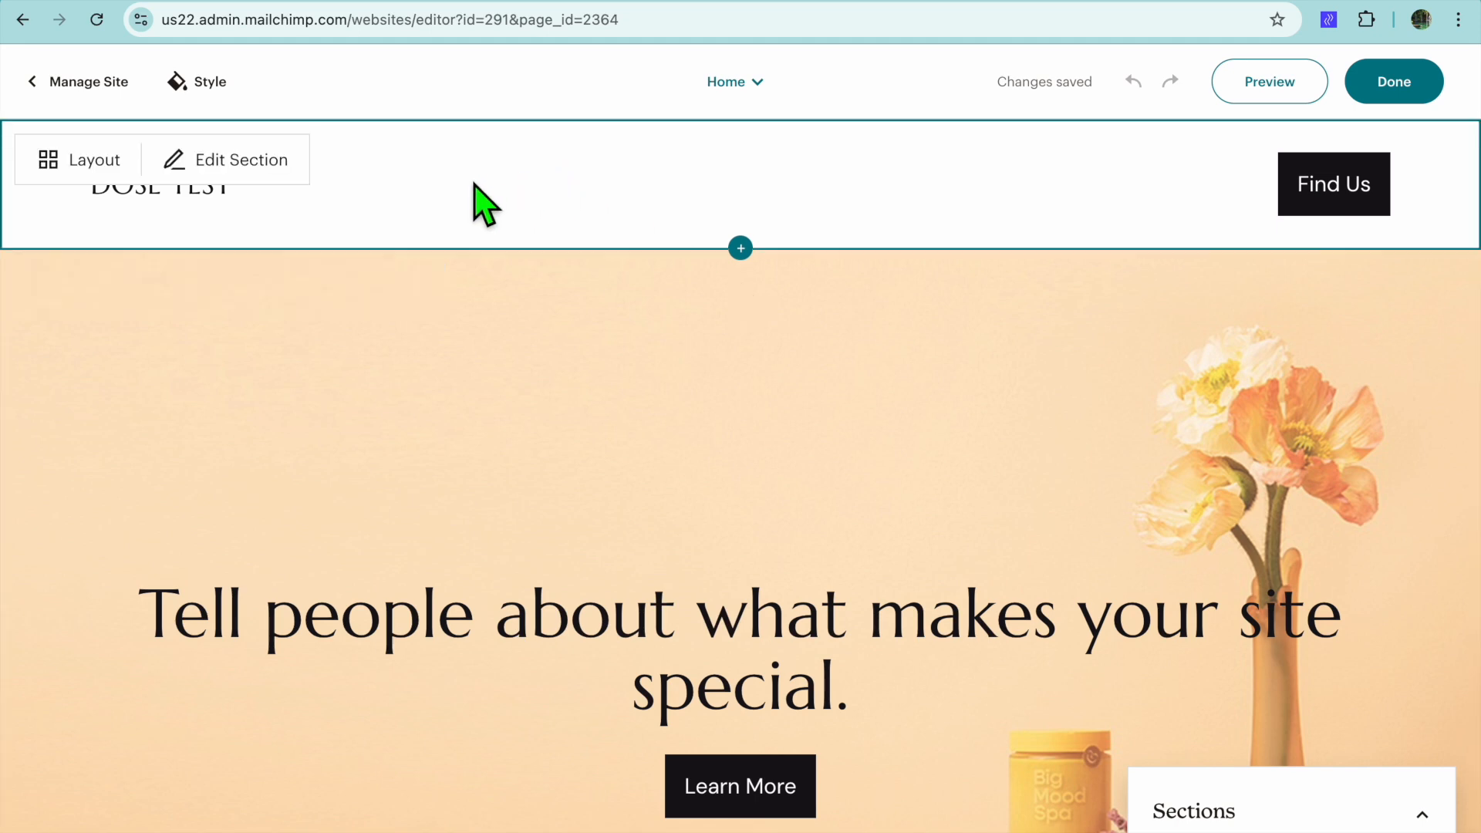
pyautogui.click(285, 166)
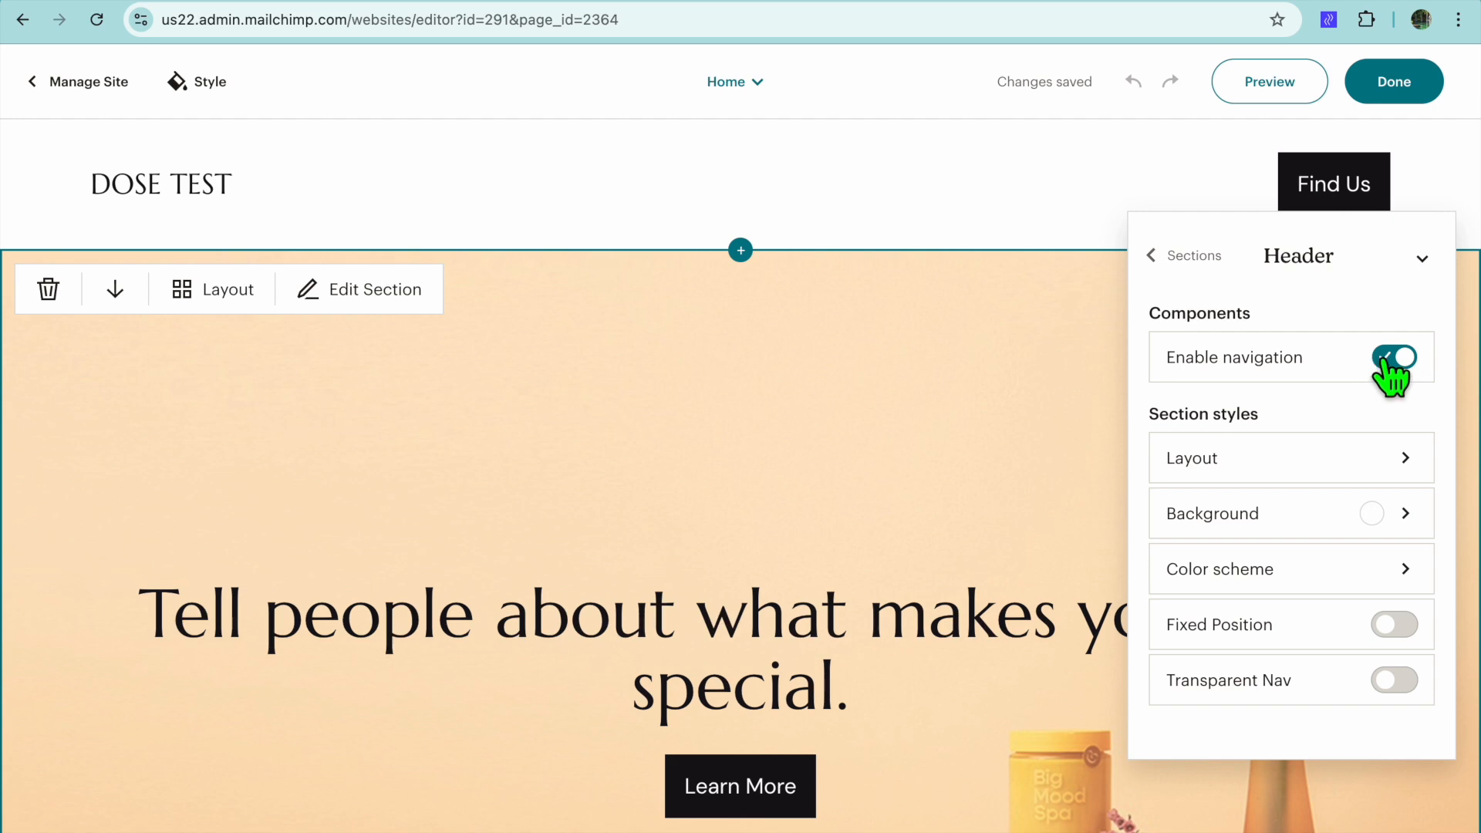
pyautogui.click(1277, 518)
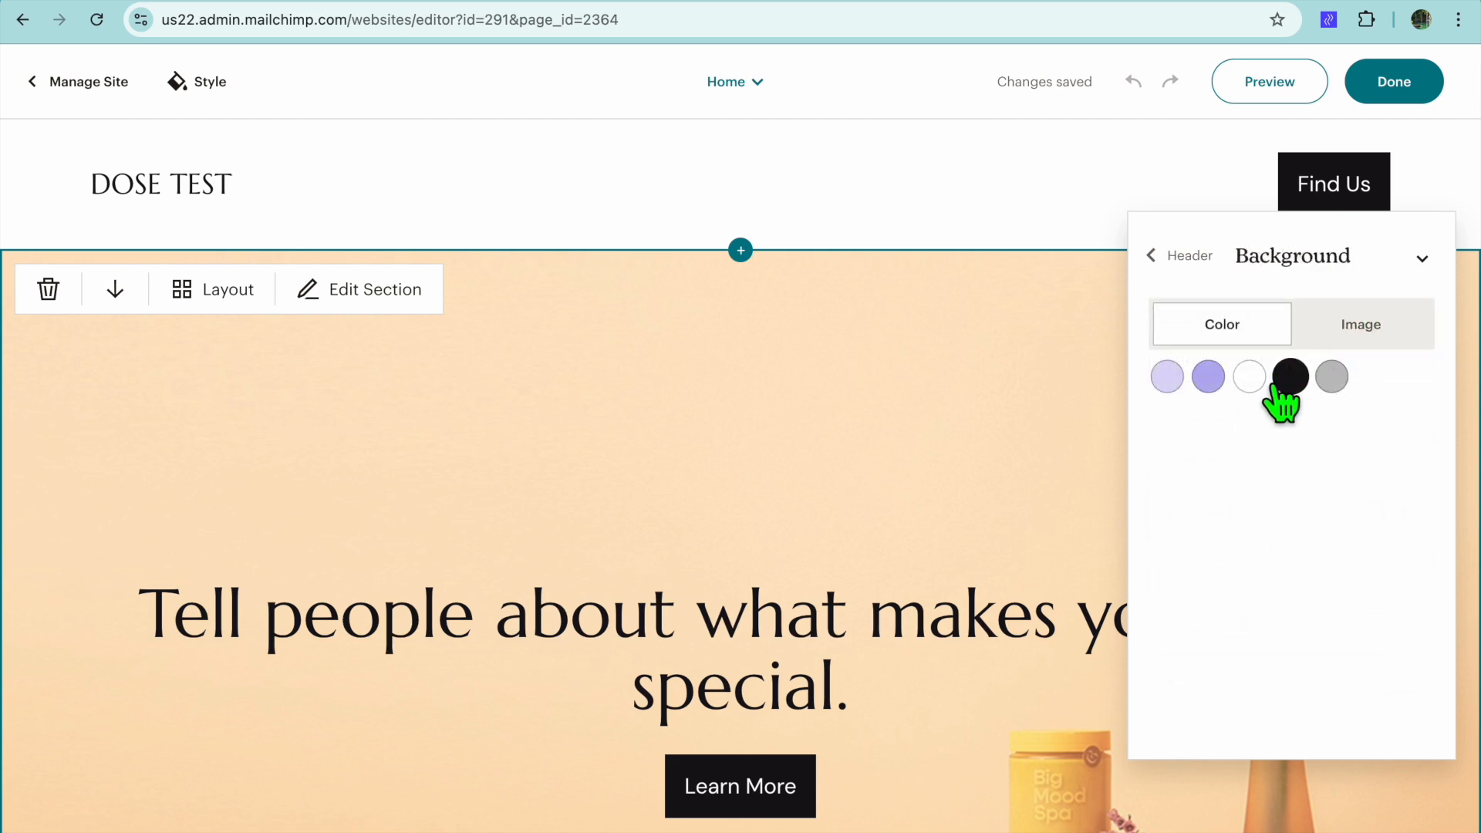
pyautogui.click(1168, 379)
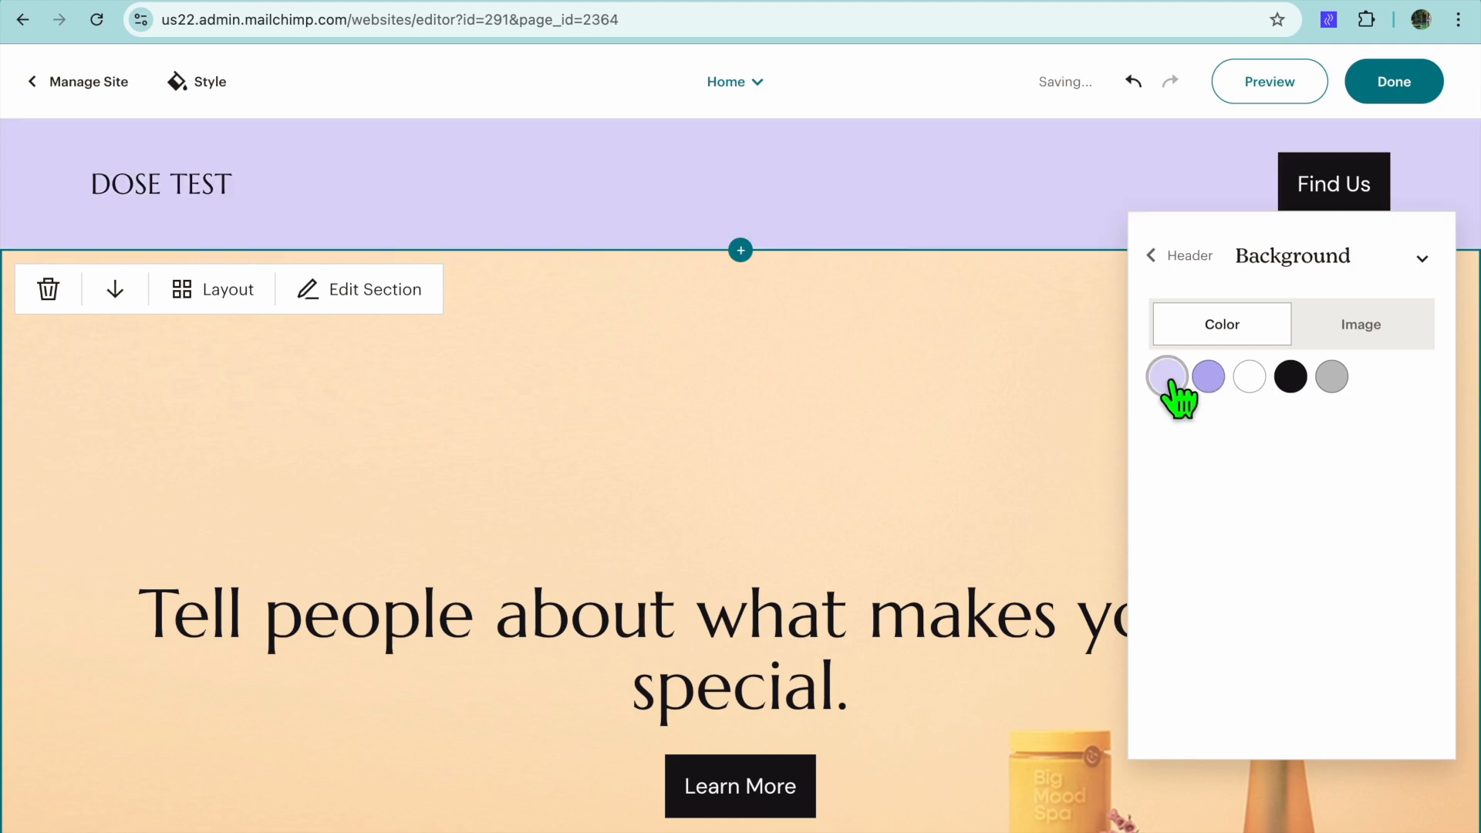
pyautogui.click(1208, 381)
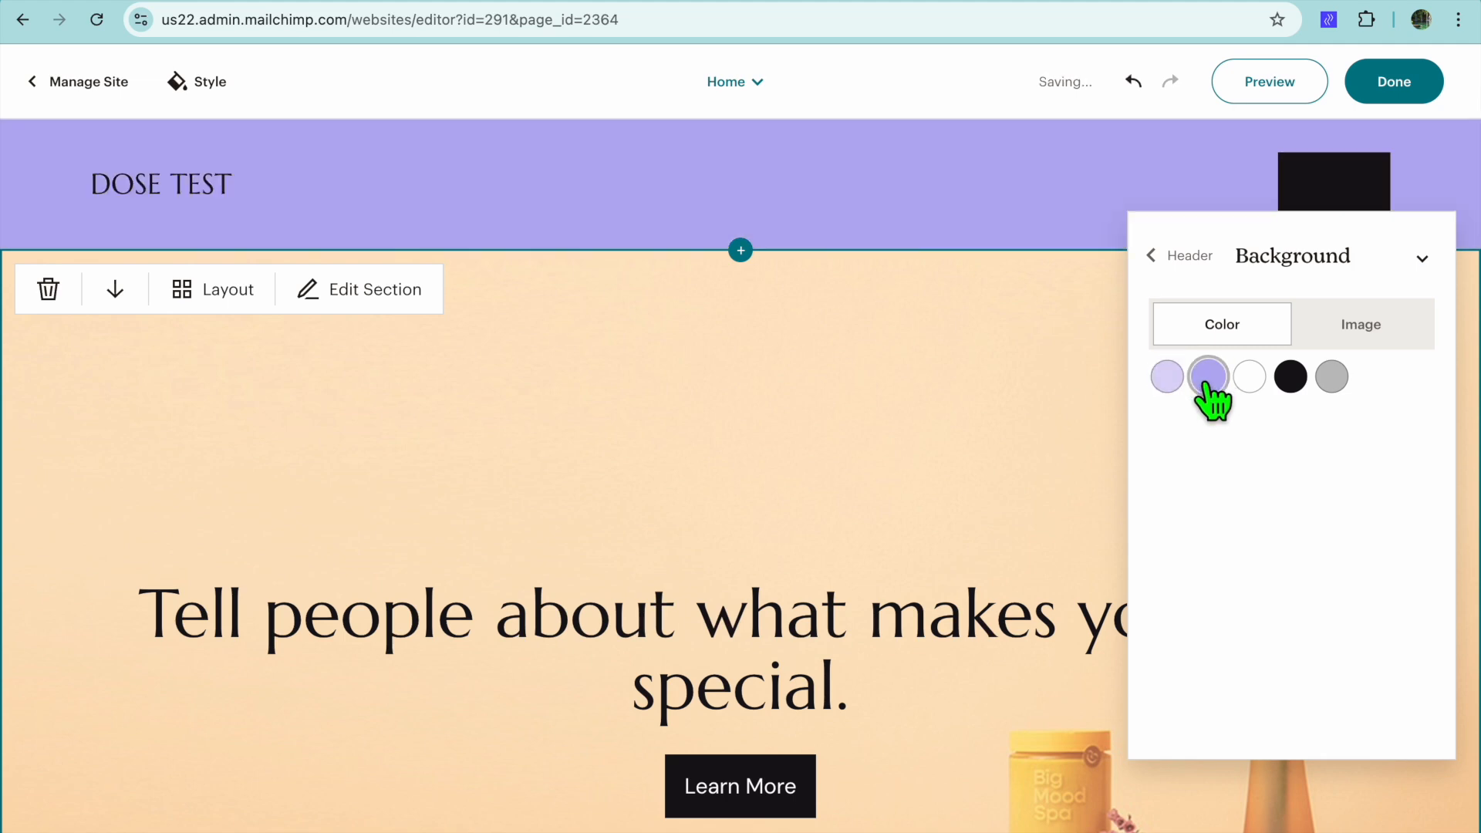
pyautogui.click(1328, 378)
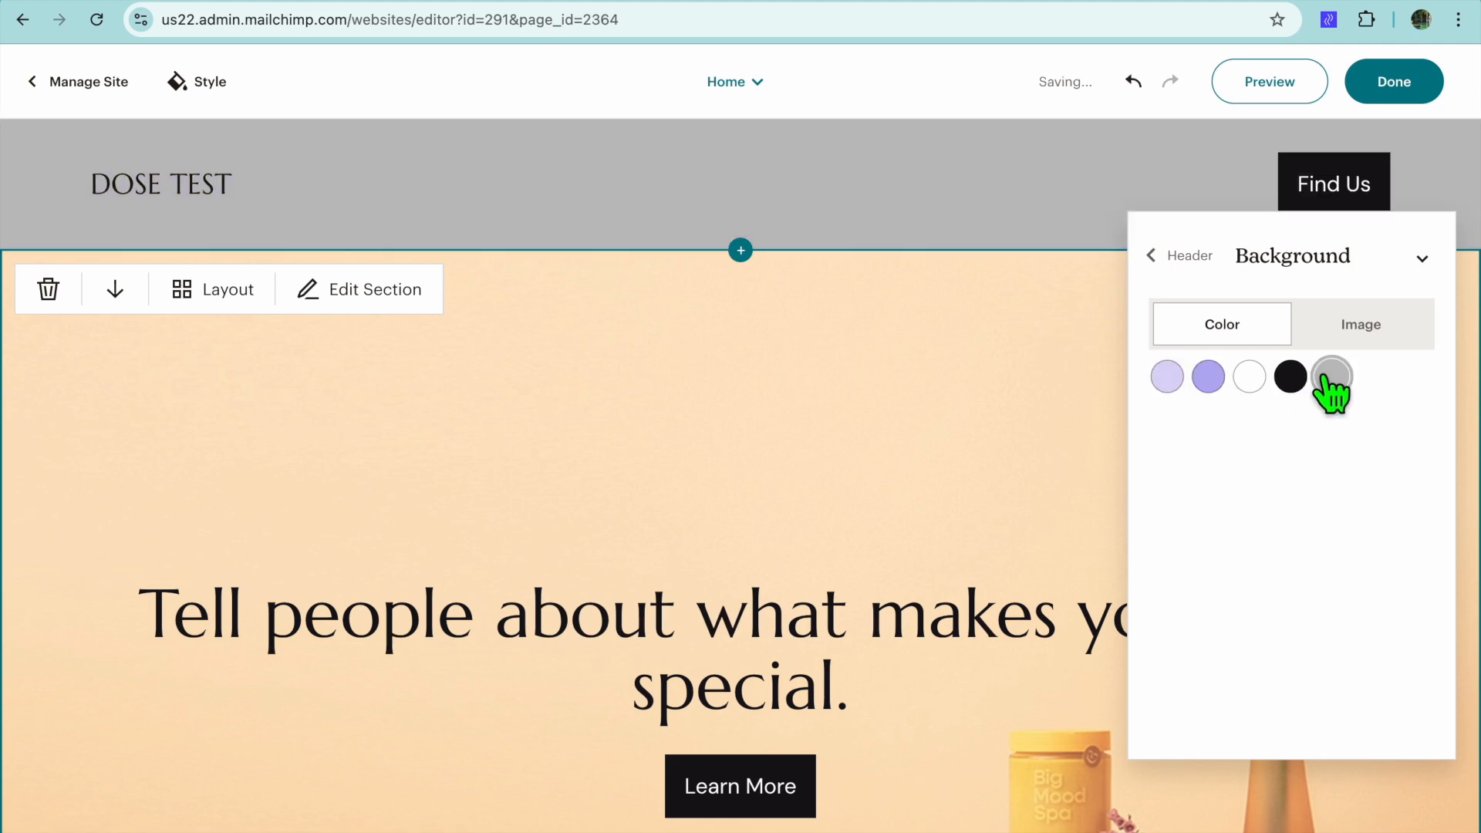
pyautogui.click(1153, 256)
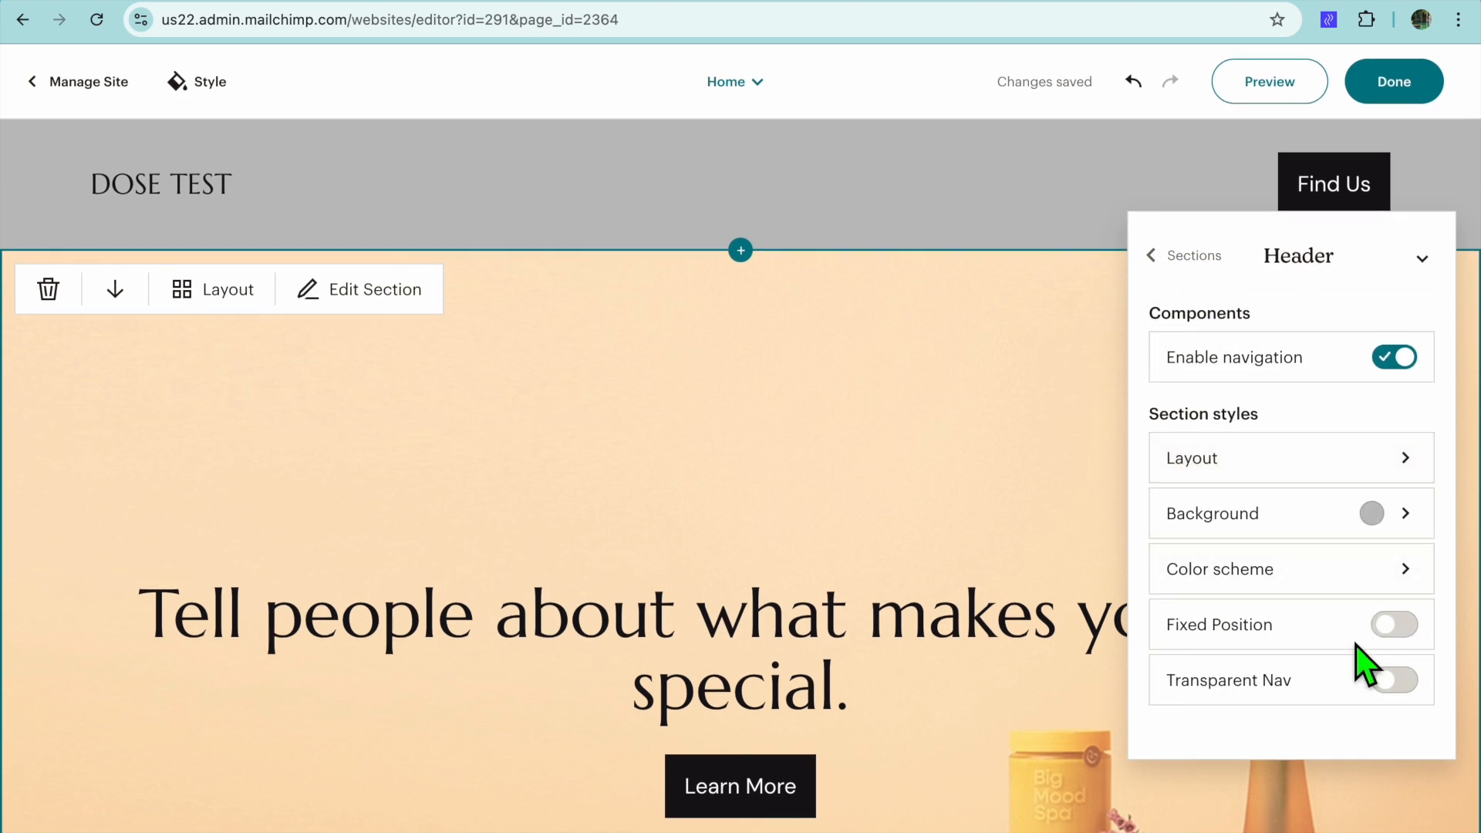
pyautogui.click(1421, 261)
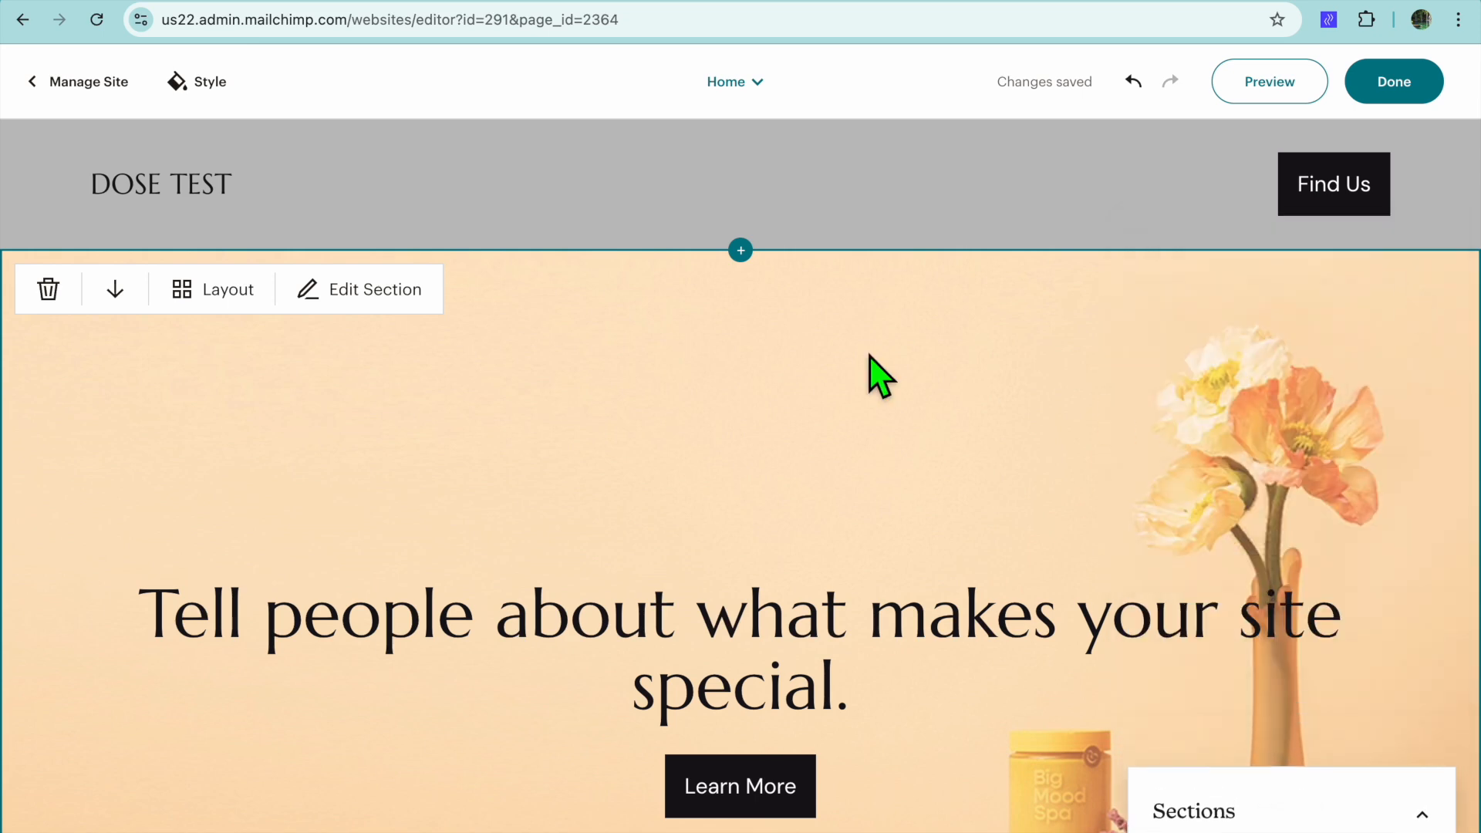
# - Look through the section types that can be added between the header and the intro, without adding one
pyautogui.scroll(-3, 817, 351)
pyautogui.scroll(2, 817, 351)
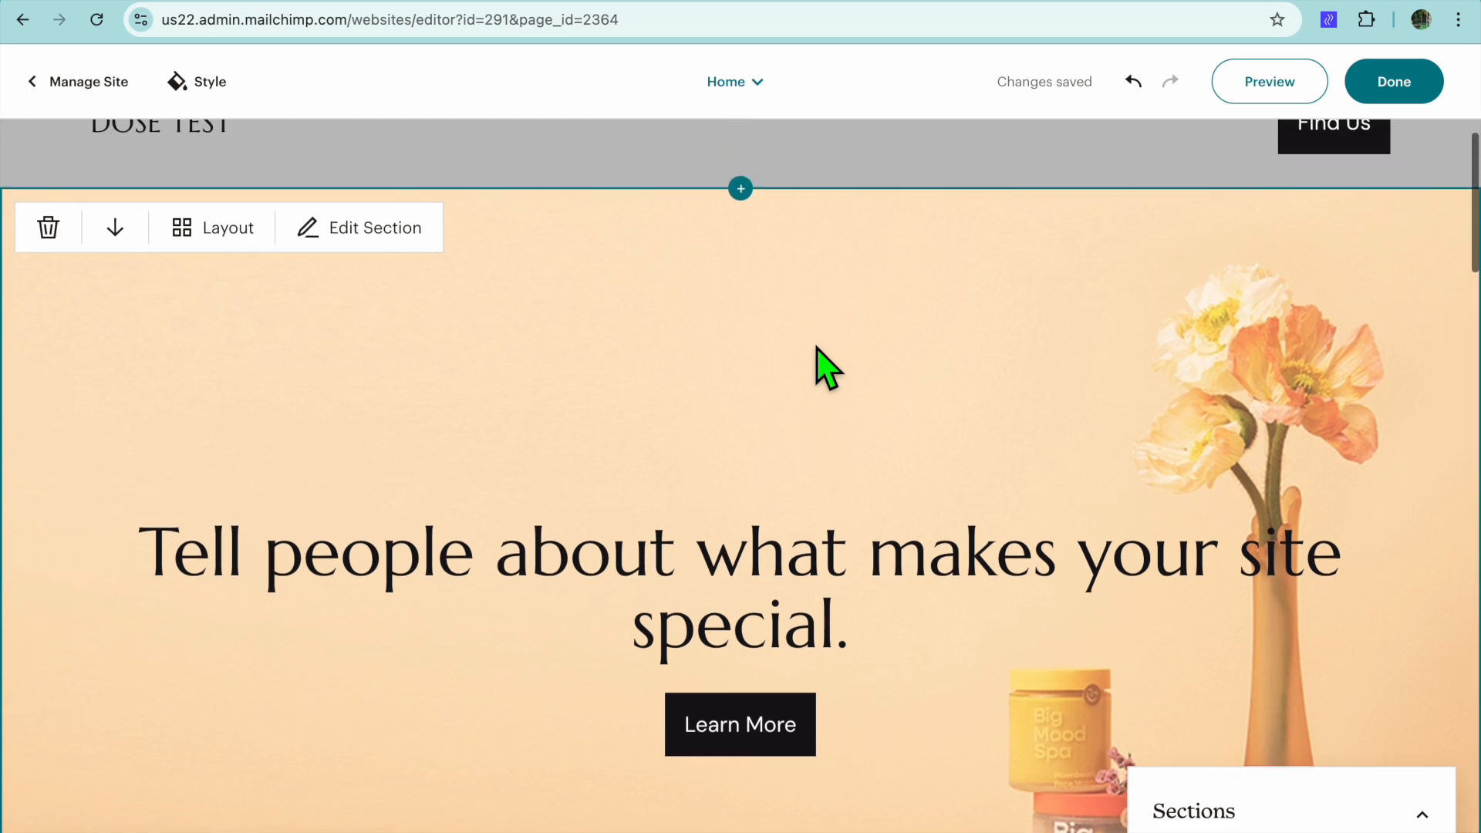
pyautogui.click(745, 192)
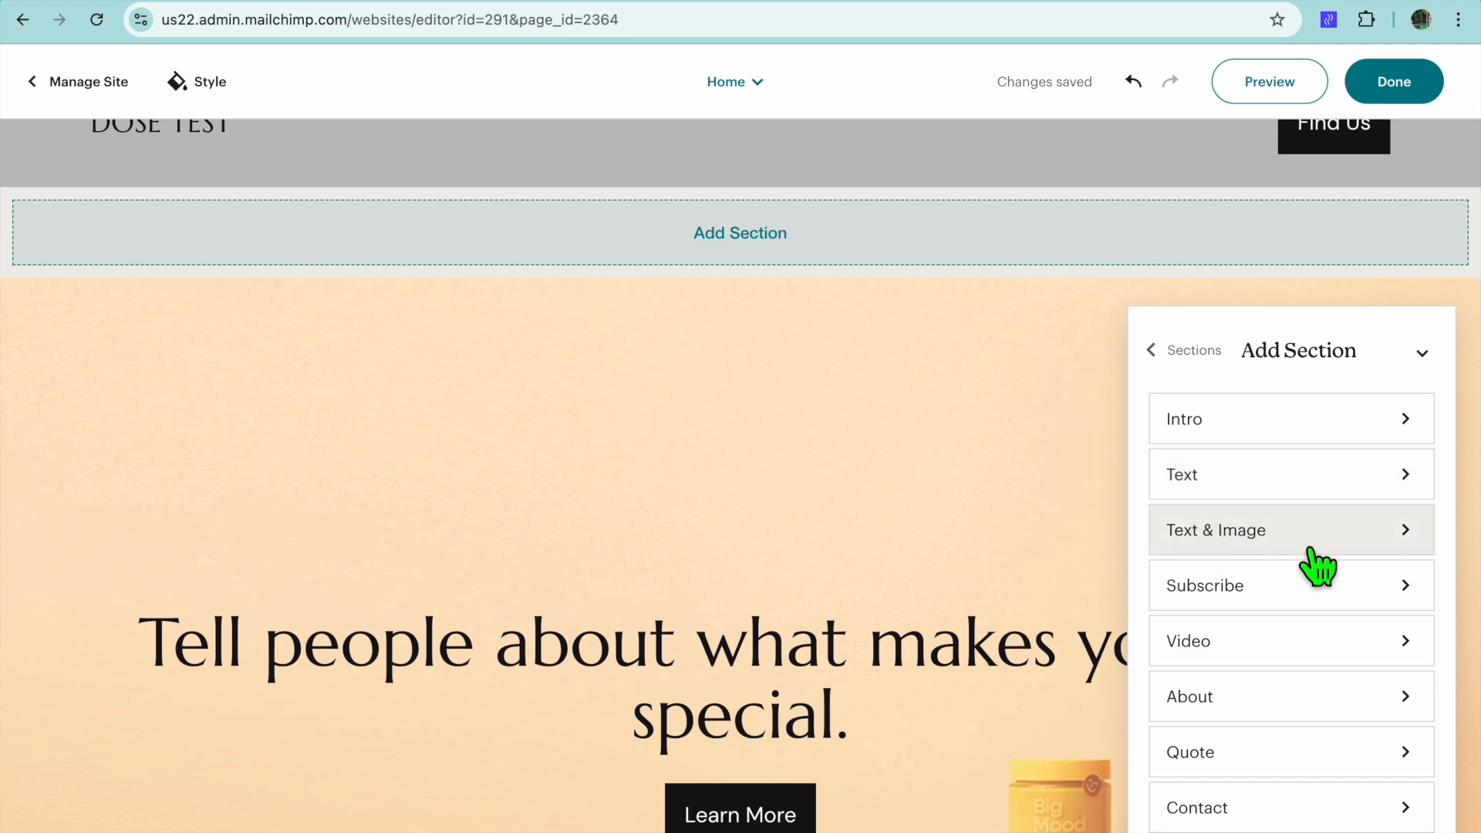
pyautogui.click(1423, 356)
pyautogui.moveTo(916, 353)
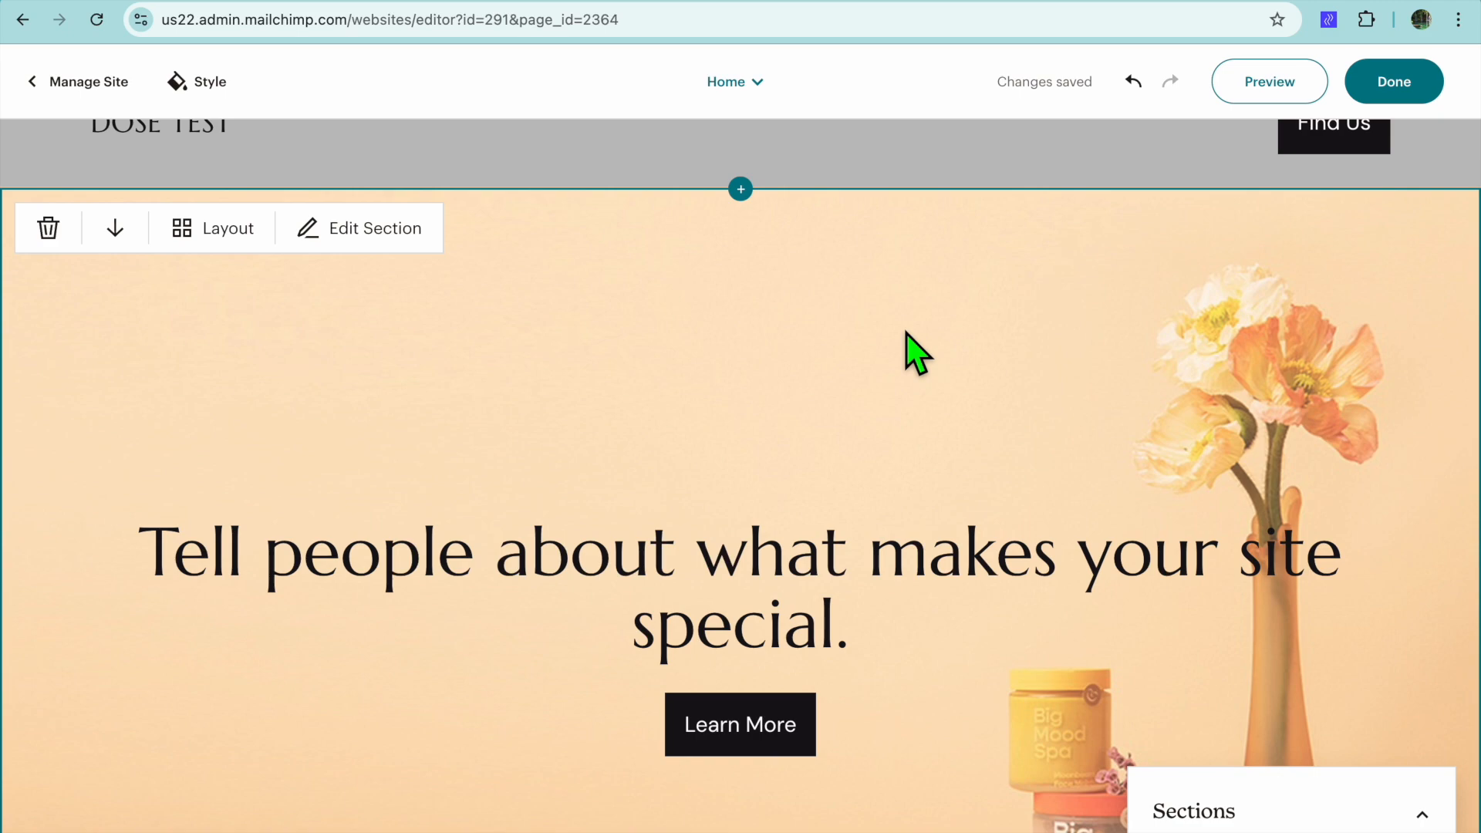
# - Review the intro section's style settings, including its background image option
pyautogui.scroll(-15, 916, 353)
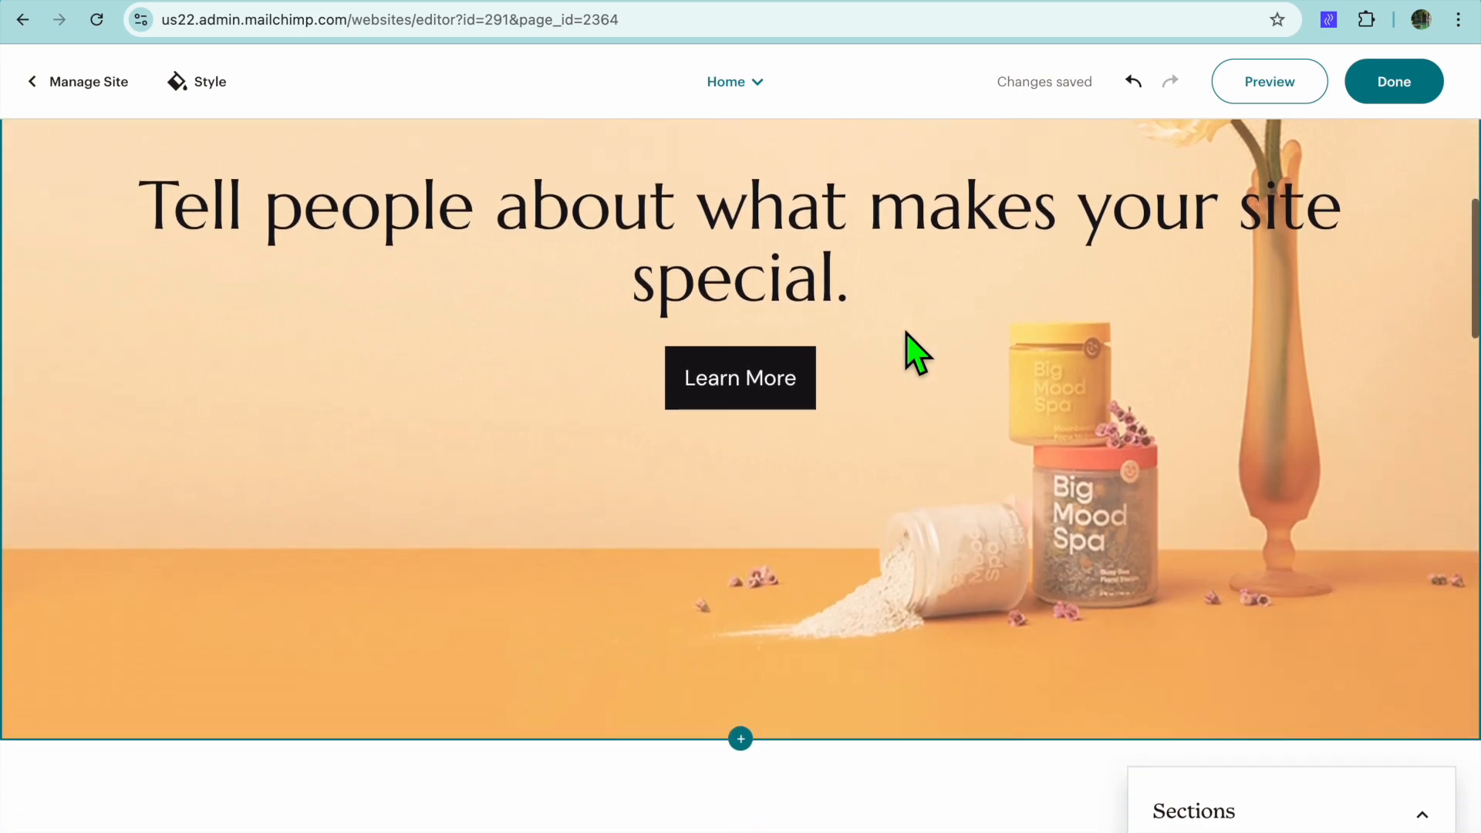
pyautogui.scroll(15, 914, 351)
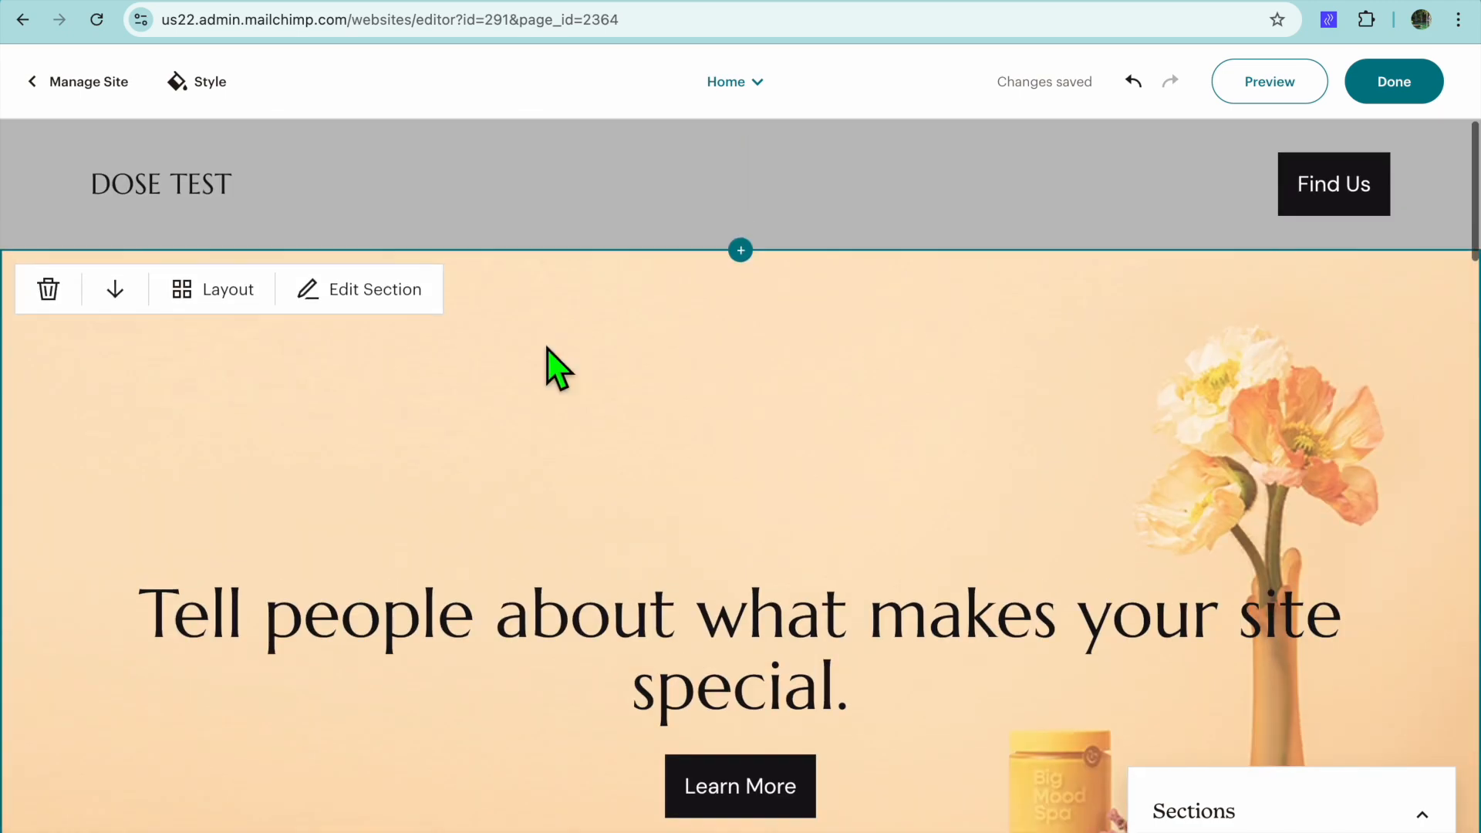
pyautogui.click(361, 300)
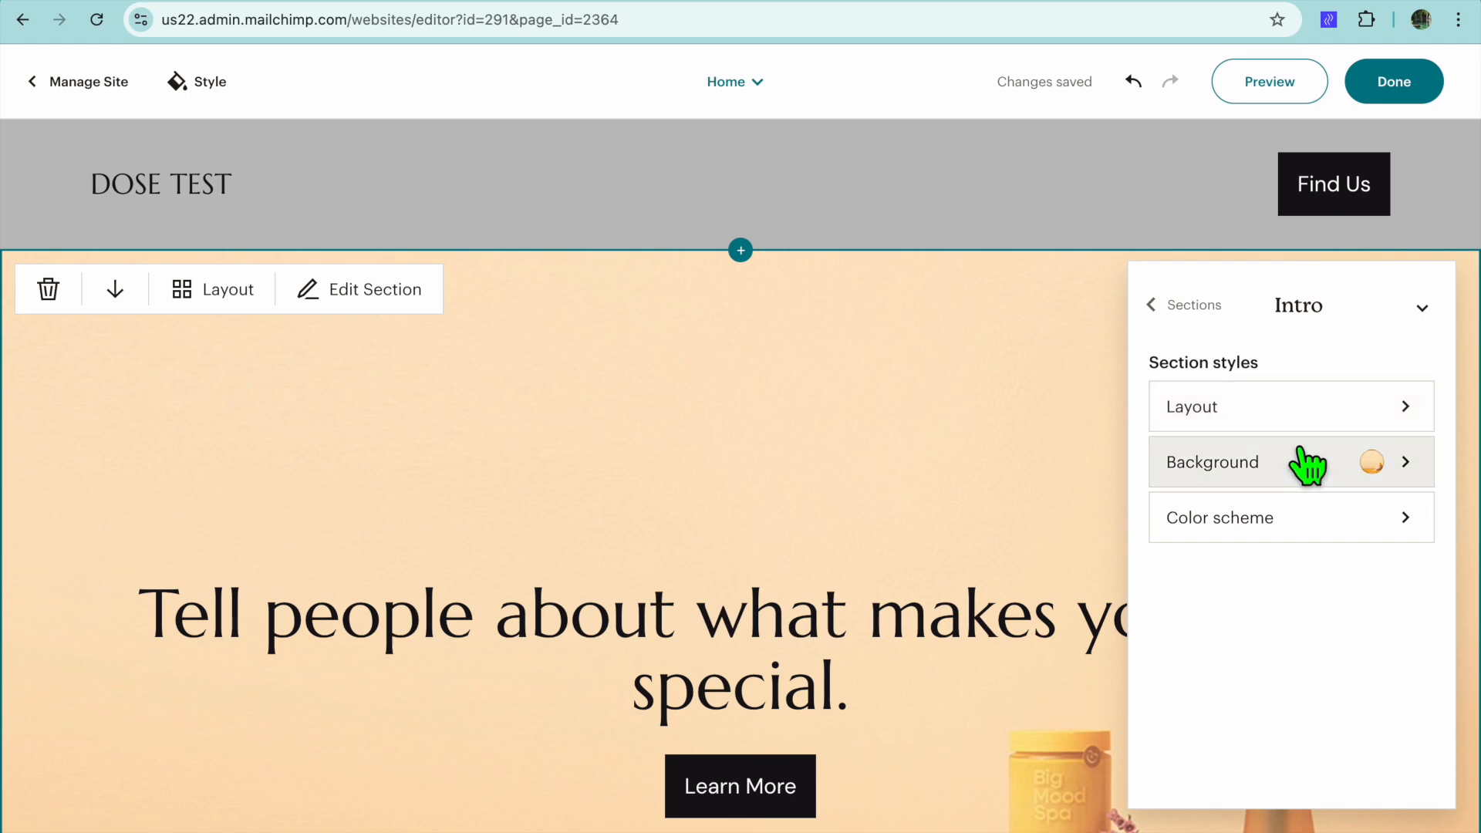
pyautogui.click(1411, 463)
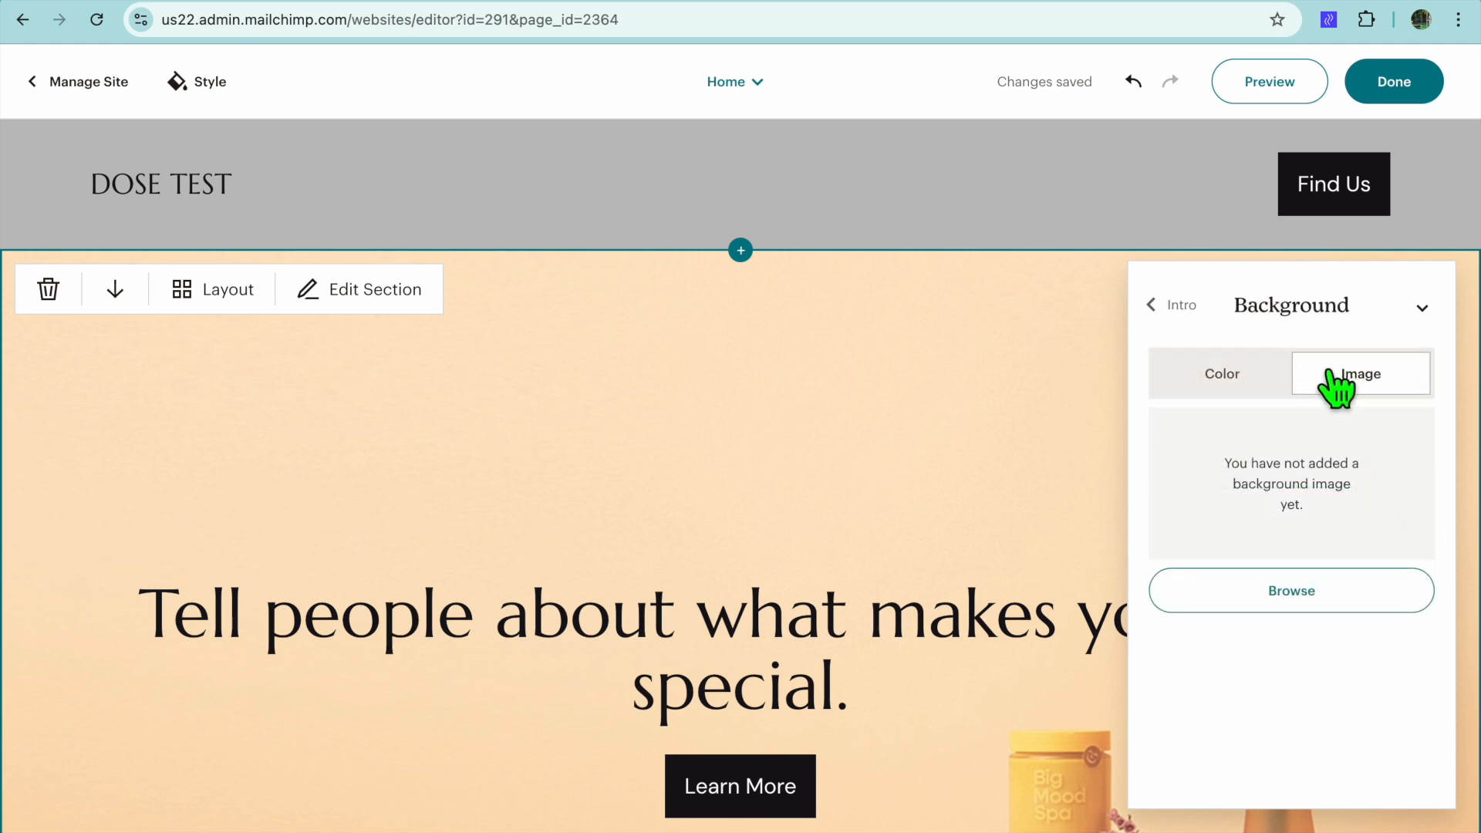
pyautogui.click(1154, 309)
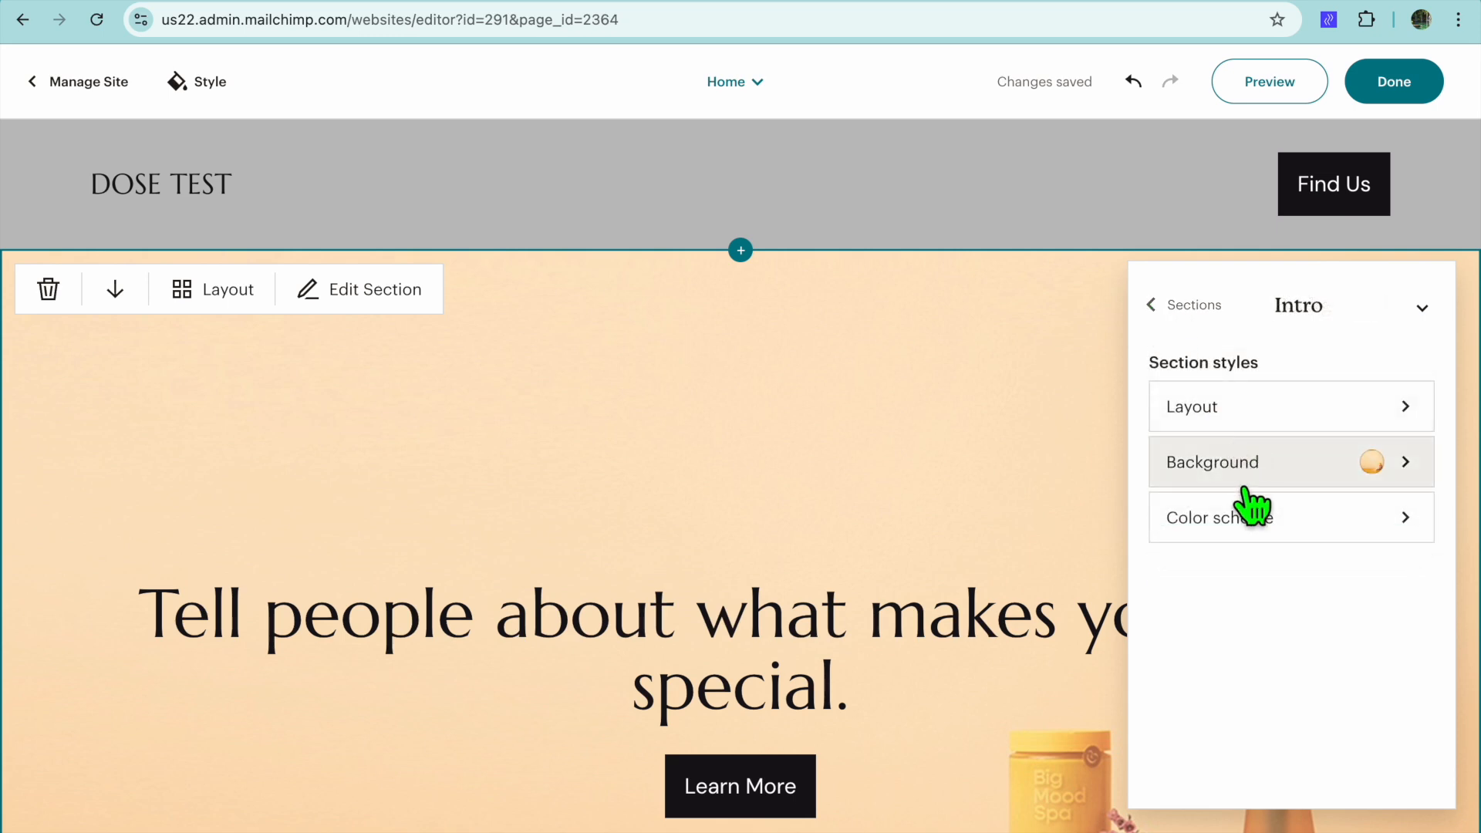
# - Open the intro heading for text editing and view its formatting options, leaving the wording as it is
pyautogui.click(849, 660)
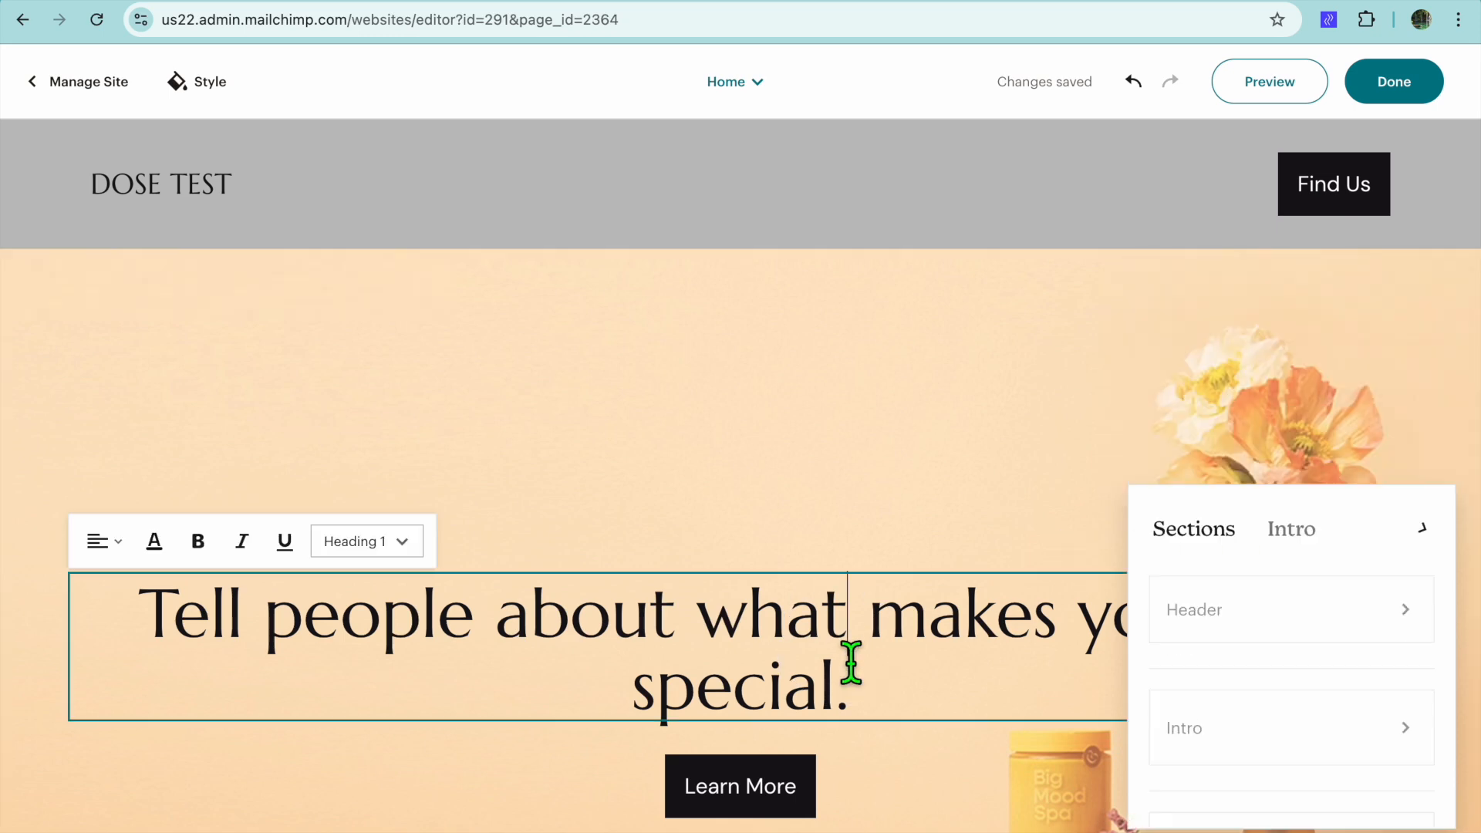
pyautogui.moveTo(849, 684); pyautogui.dragTo(735, 679)
pyautogui.click(861, 683)
pyautogui.scroll(-4, 882, 684)
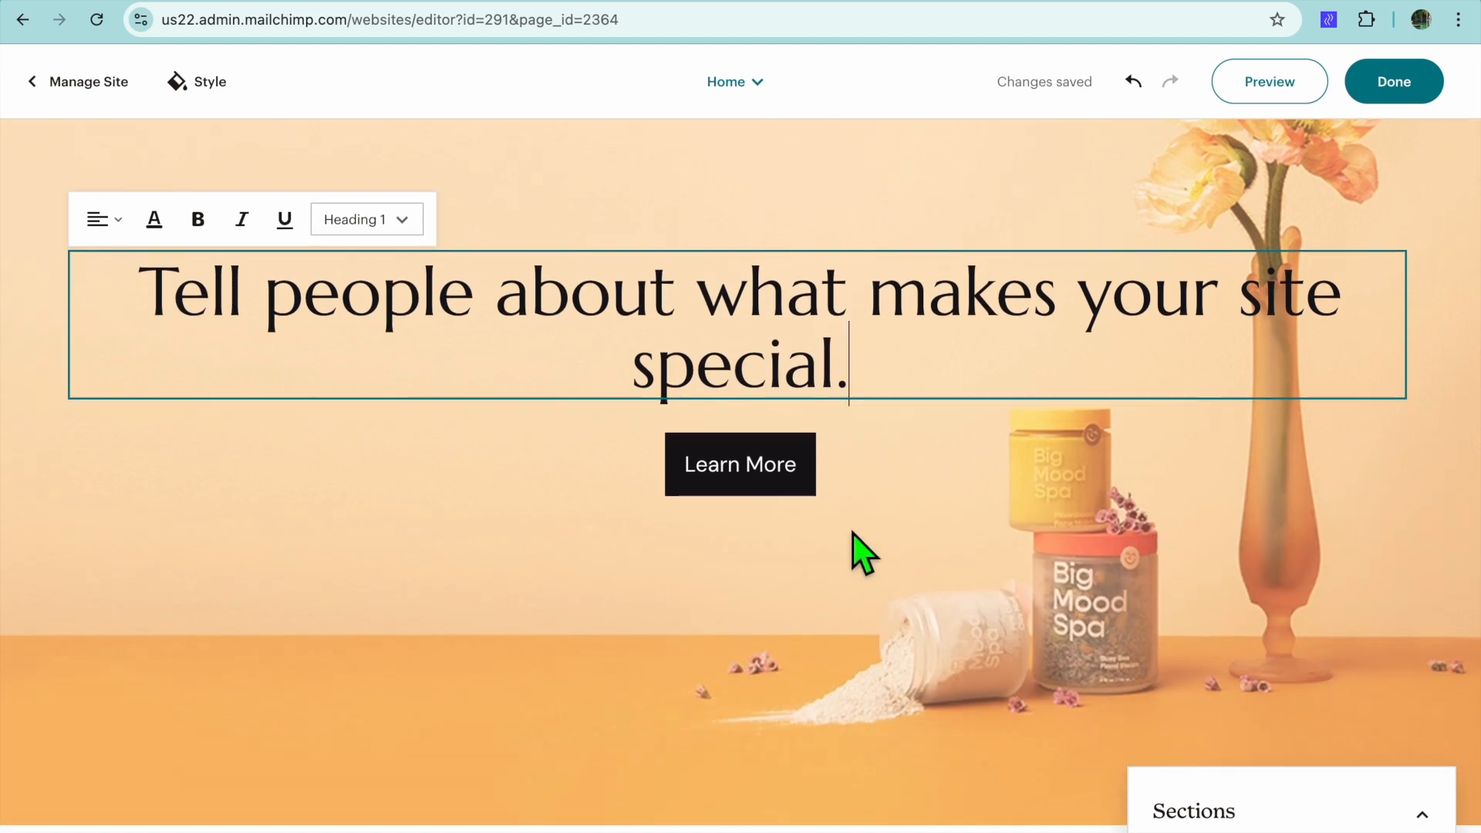
# - Review the link destination types for the intro's Learn More button and close the link settings without saving
pyautogui.click(746, 451)
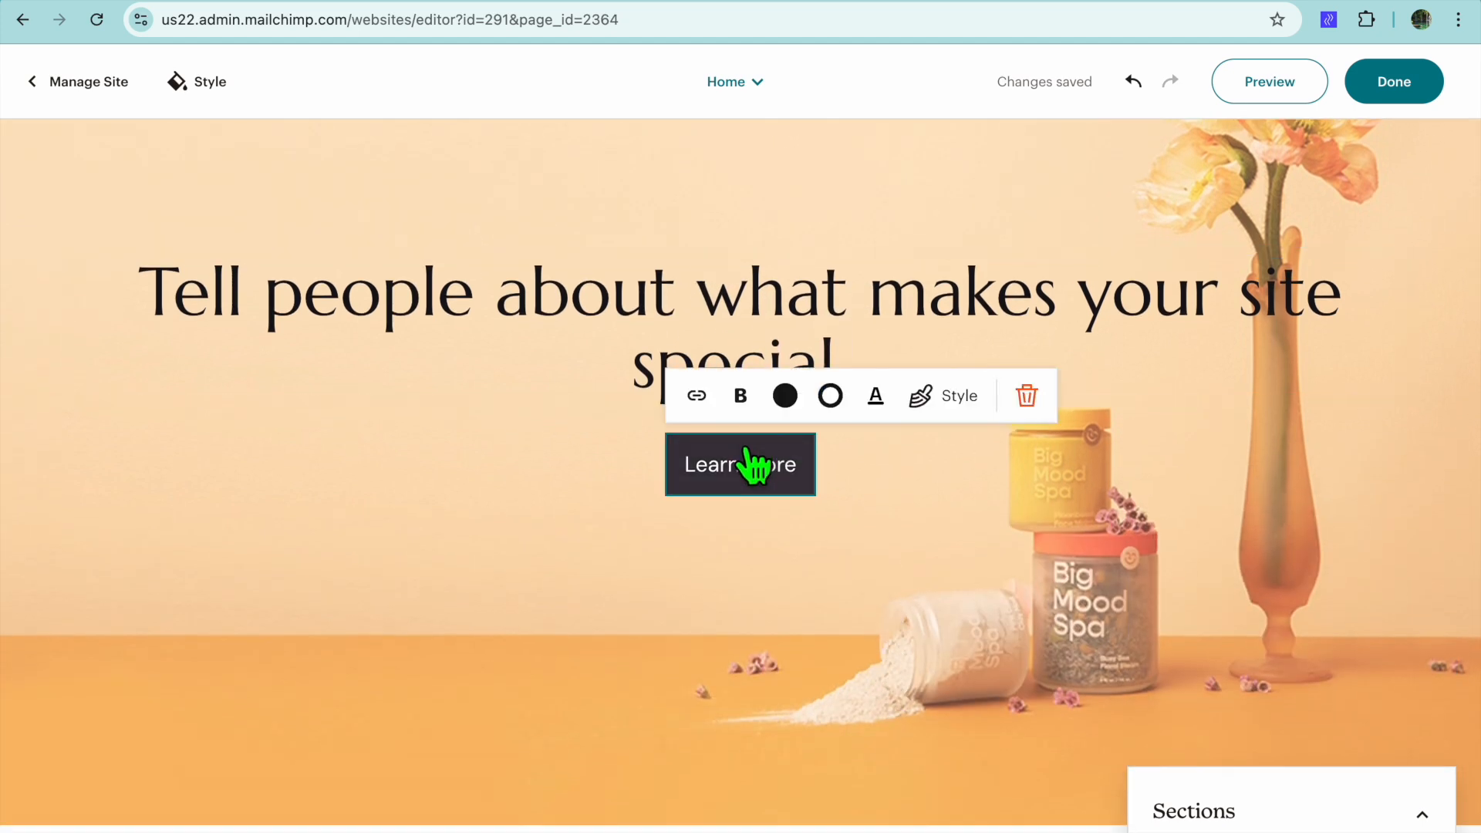
pyautogui.click(697, 397)
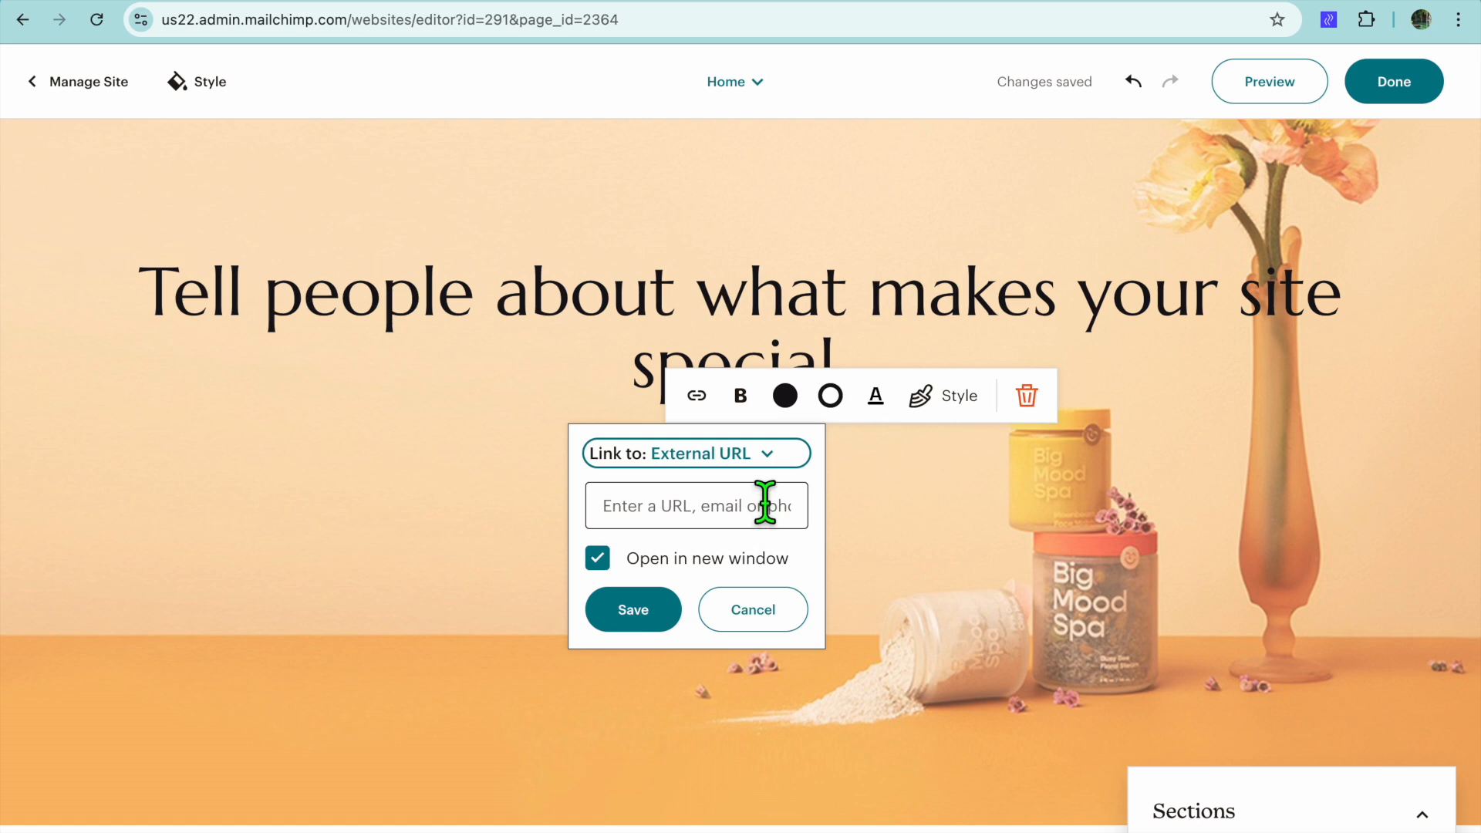
pyautogui.click(767, 468)
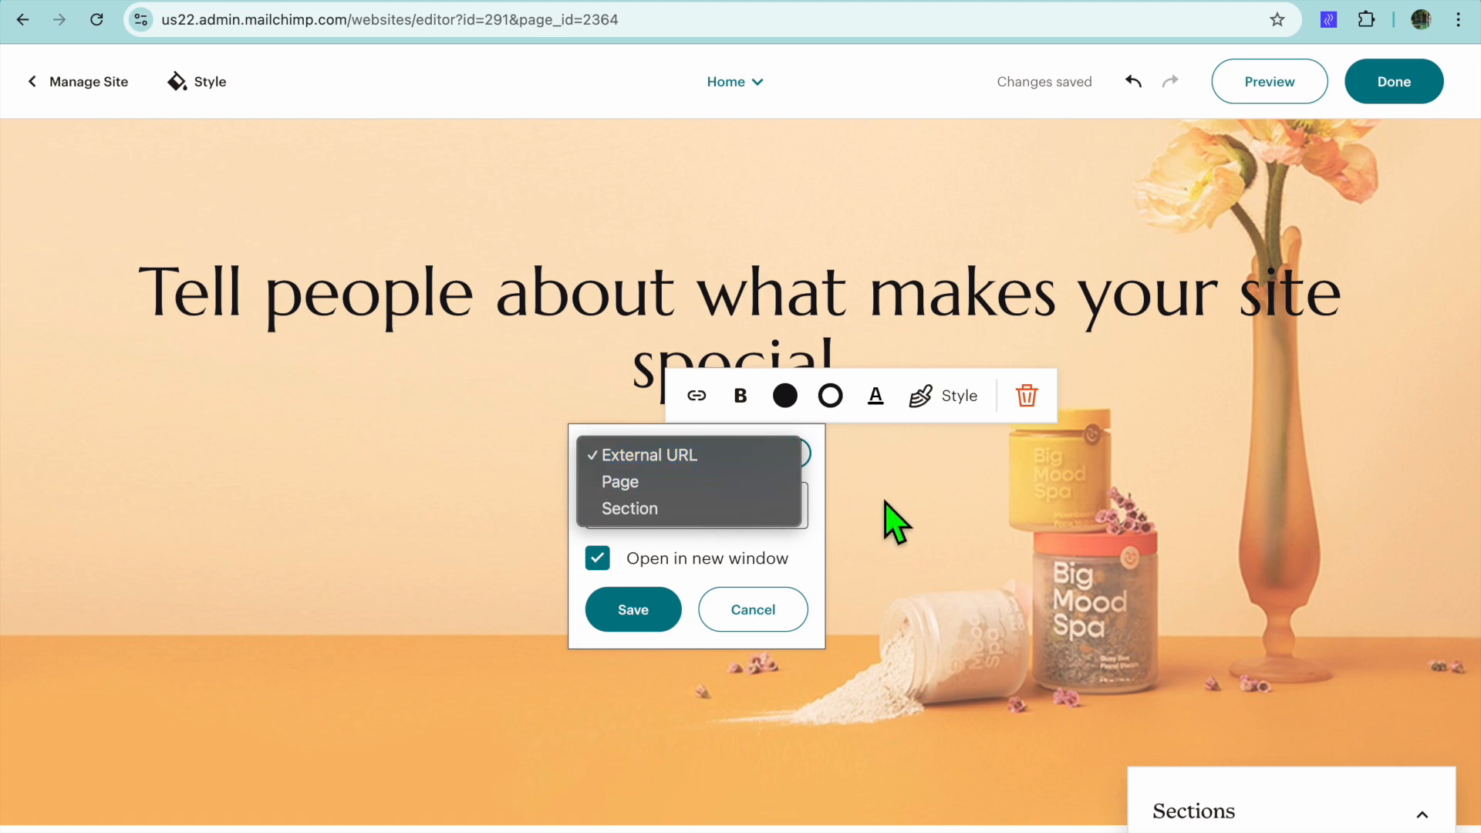
pyautogui.click(886, 523)
pyautogui.click(937, 500)
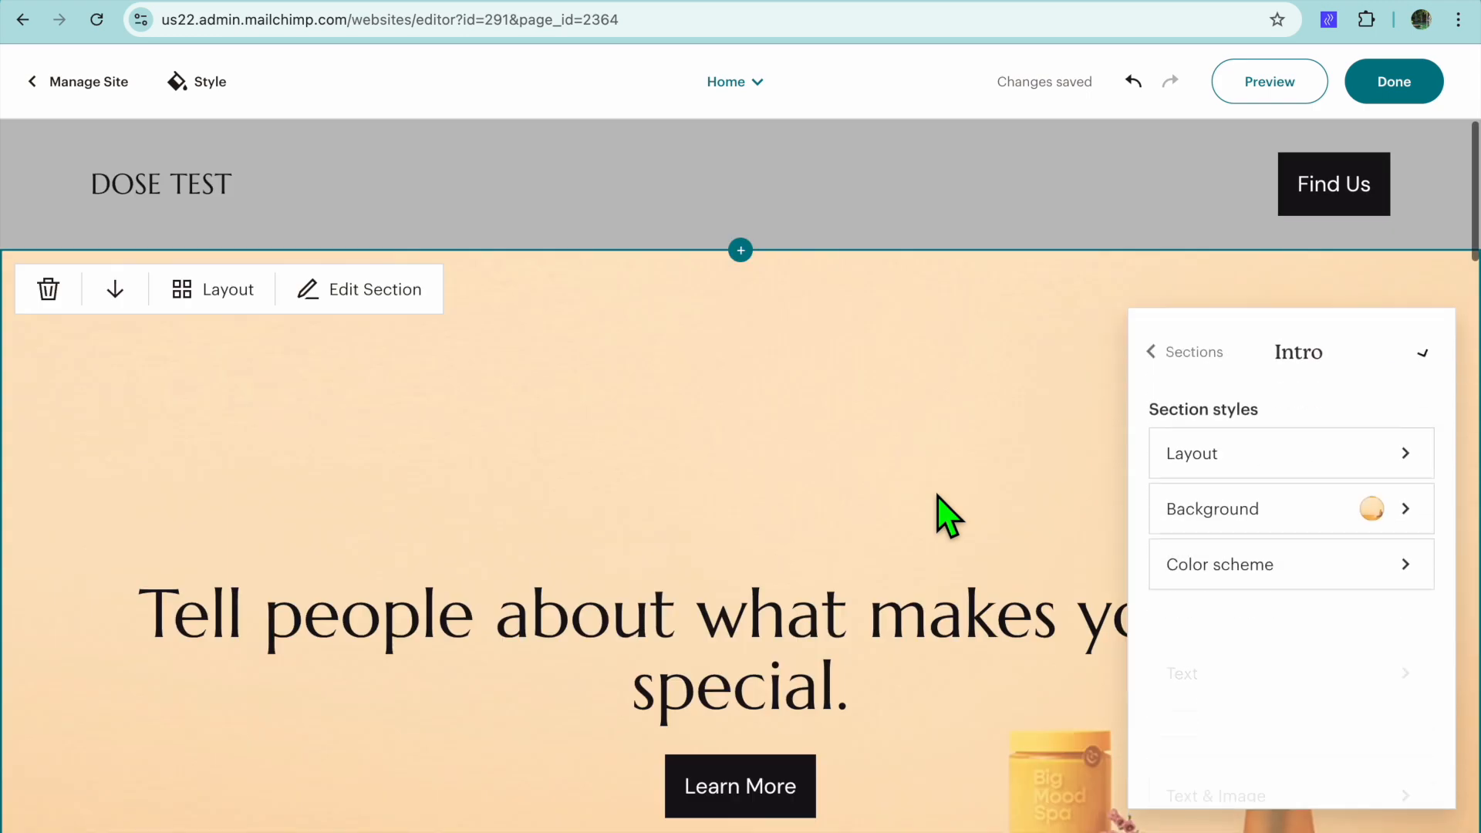
# - Look through the section types available between the intro and the first text section, without adding one
pyautogui.scroll(-12, 937, 500)
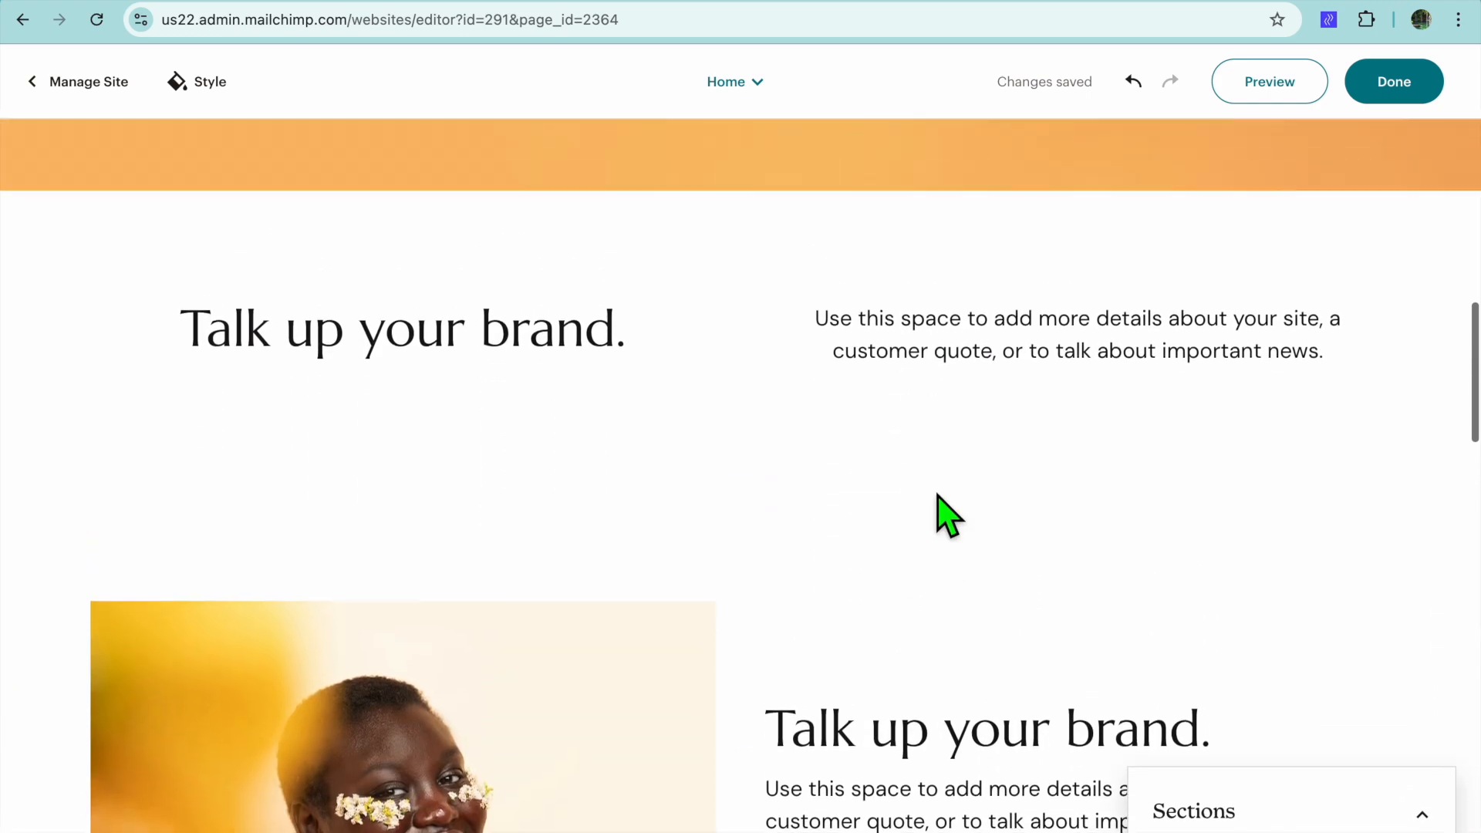
pyautogui.scroll(2, 937, 500)
pyautogui.moveTo(782, 312)
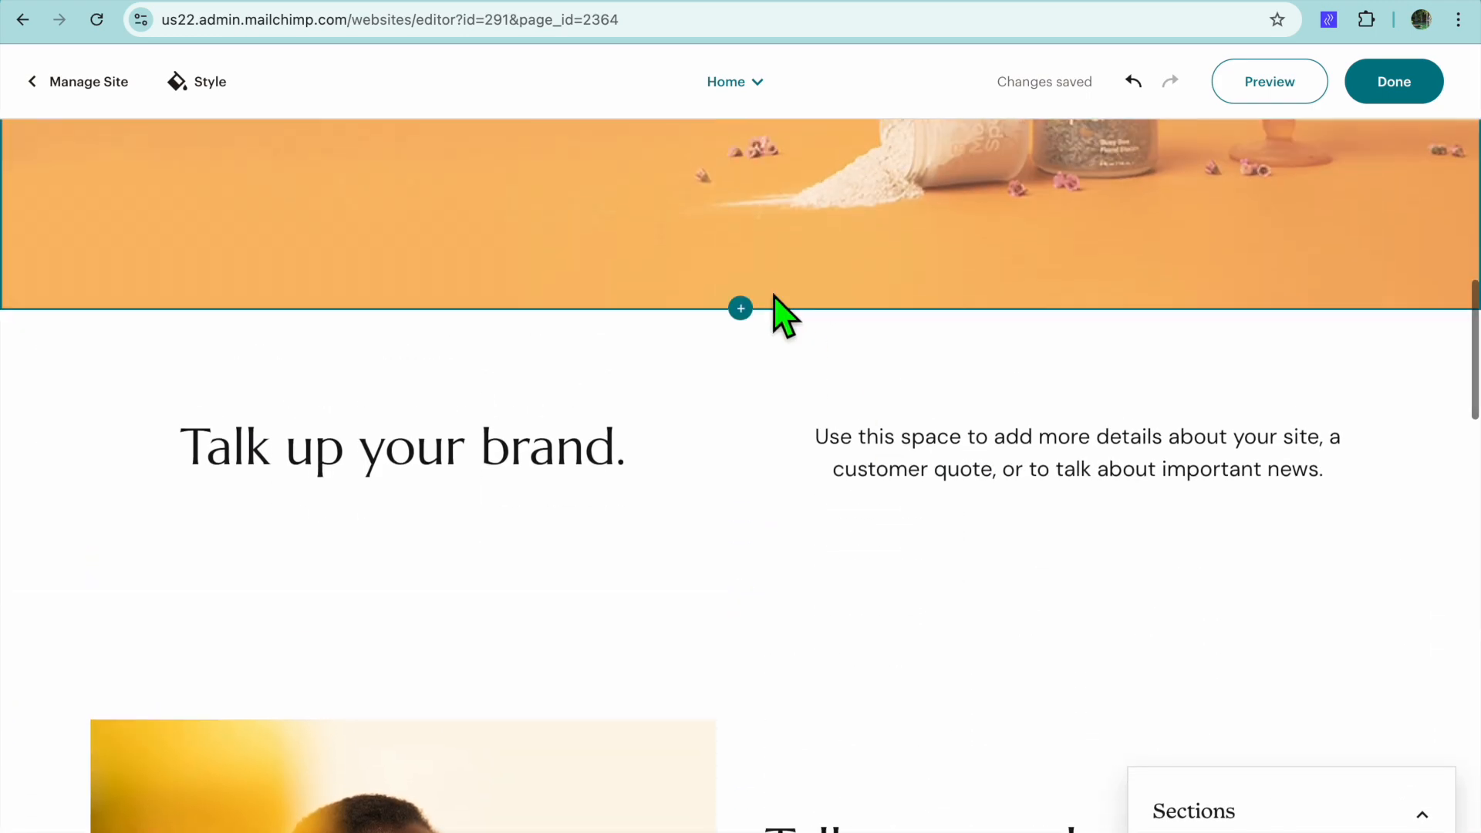
pyautogui.click(744, 312)
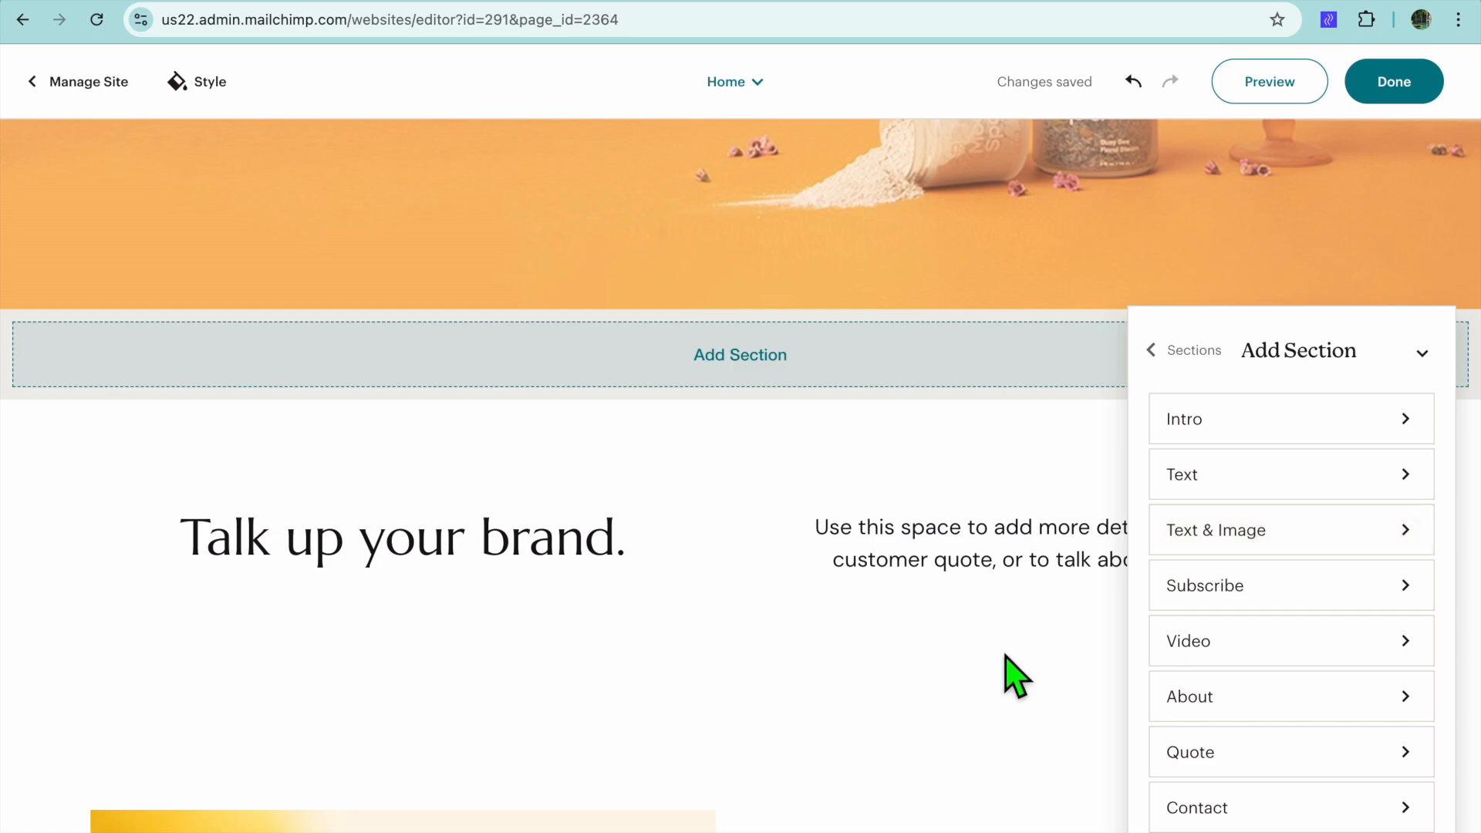
pyautogui.click(1004, 656)
pyautogui.scroll(-9, 1005, 655)
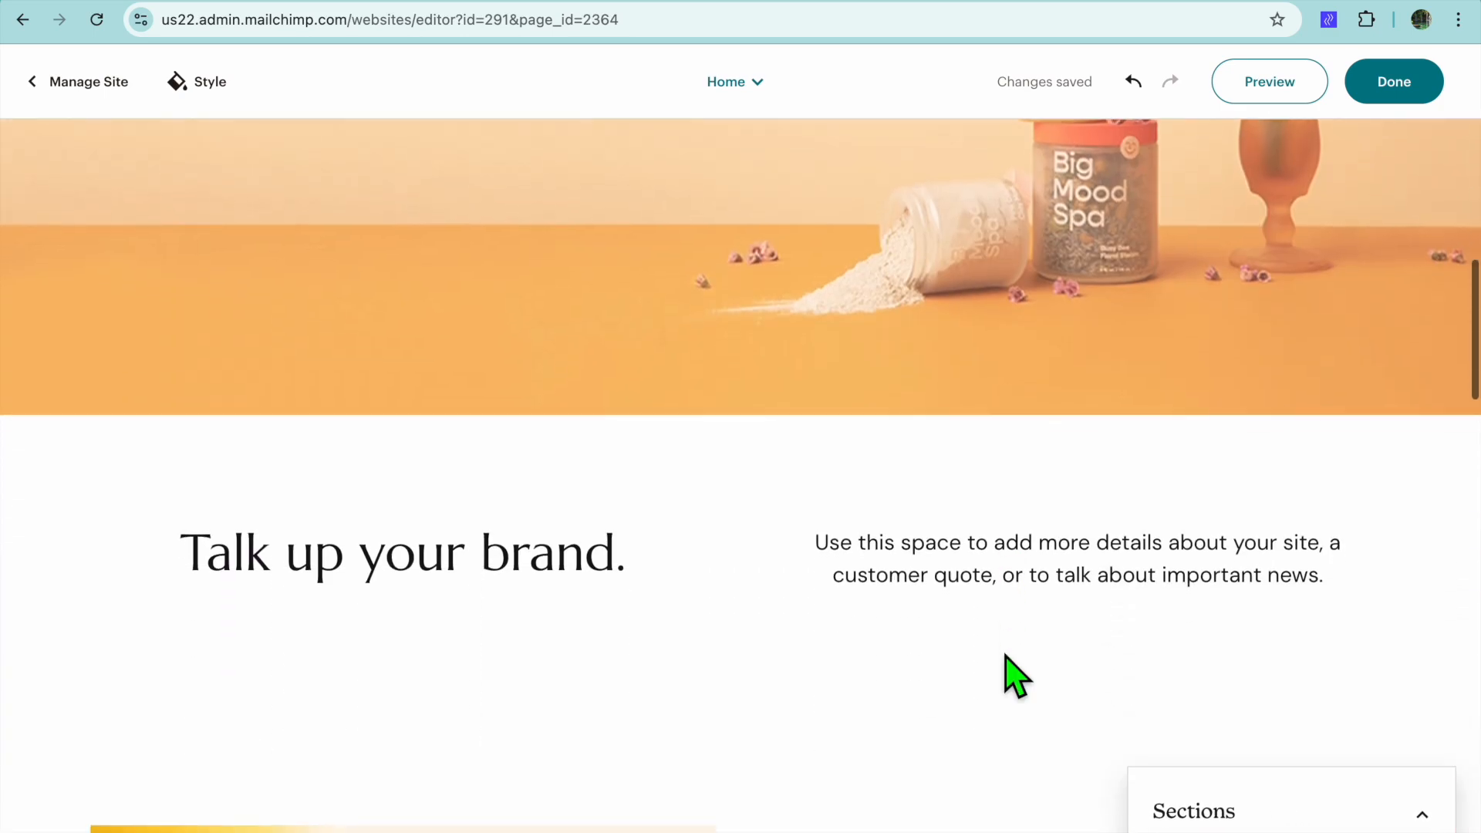
# - Review the remaining sections of the Home page down to the footer, and return to the site management overview
pyautogui.scroll(-15, 1005, 655)
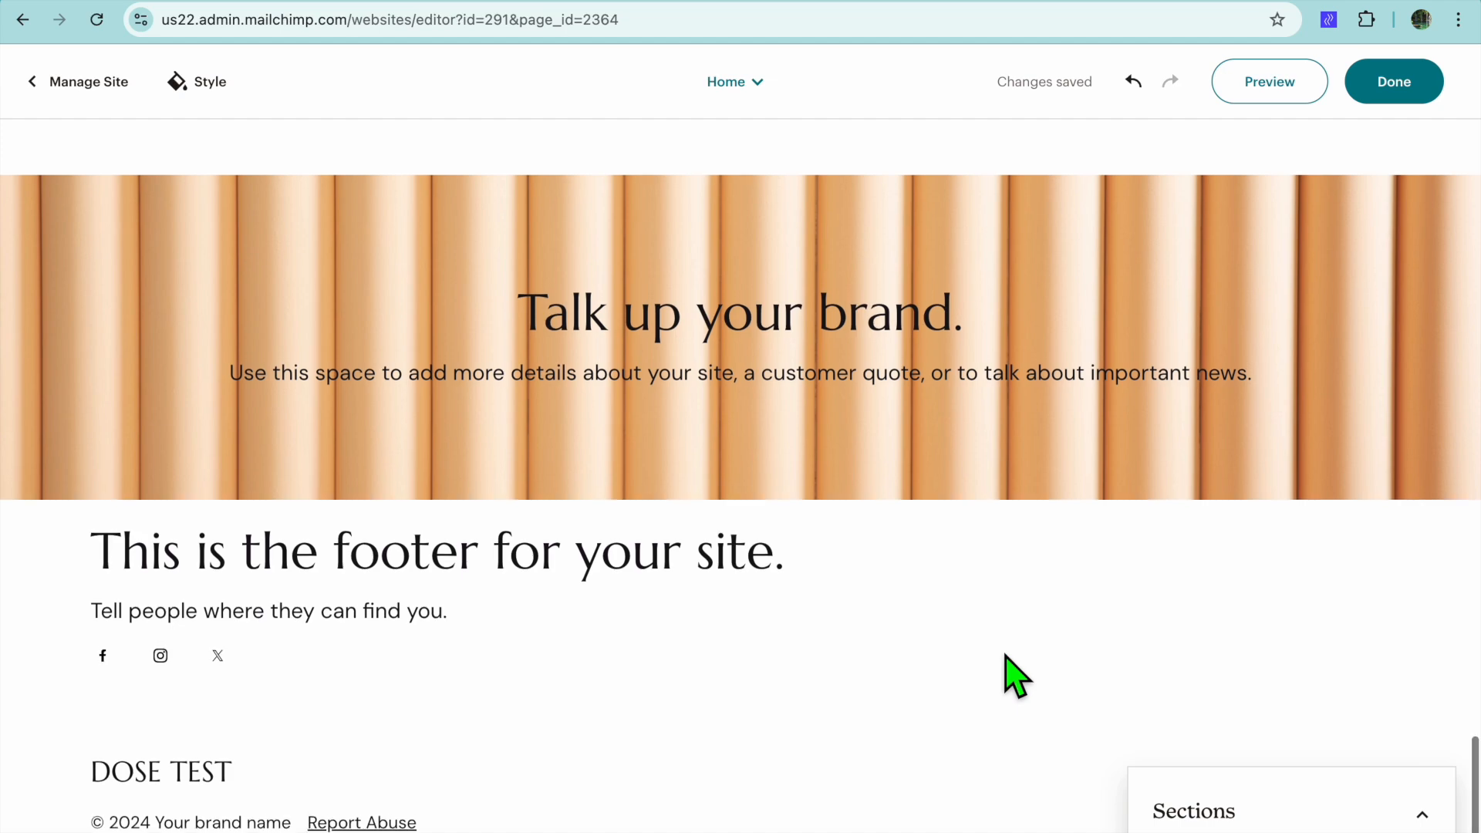
pyautogui.scroll(20, 1005, 656)
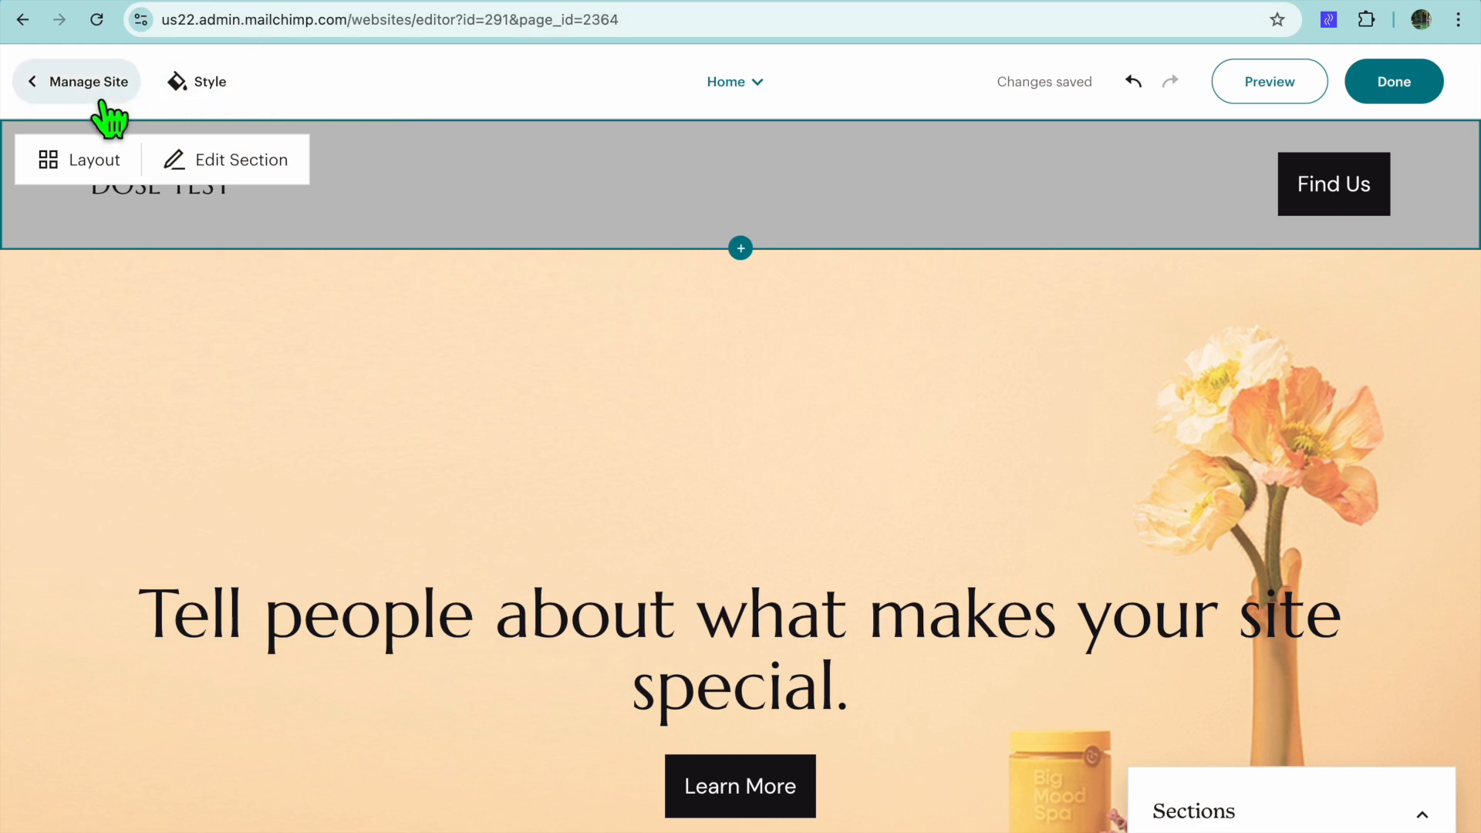
pyautogui.click(58, 99)
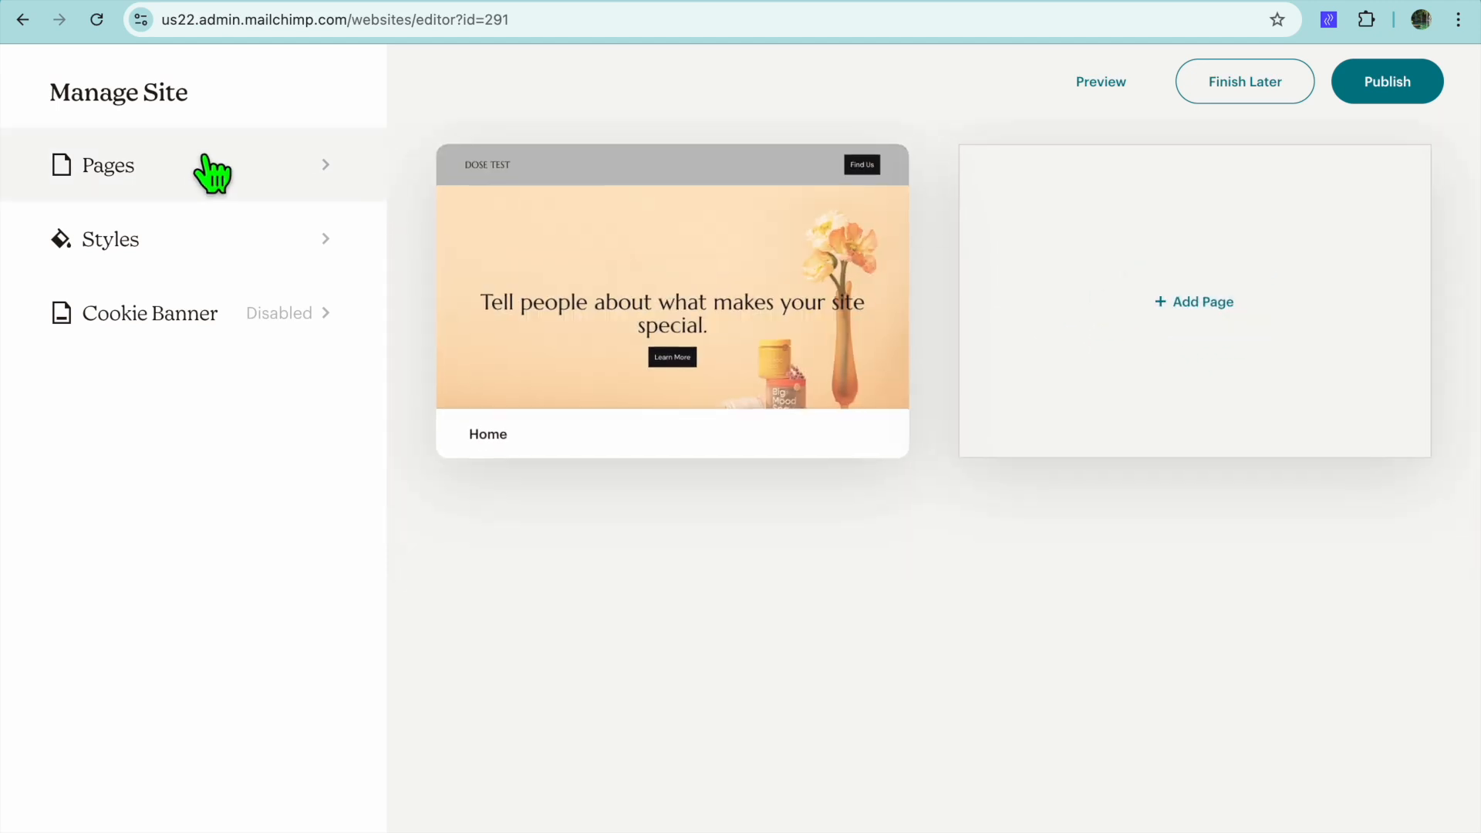
# - Open the site's page management and check which item types can be added, without choosing one
pyautogui.click(182, 175)
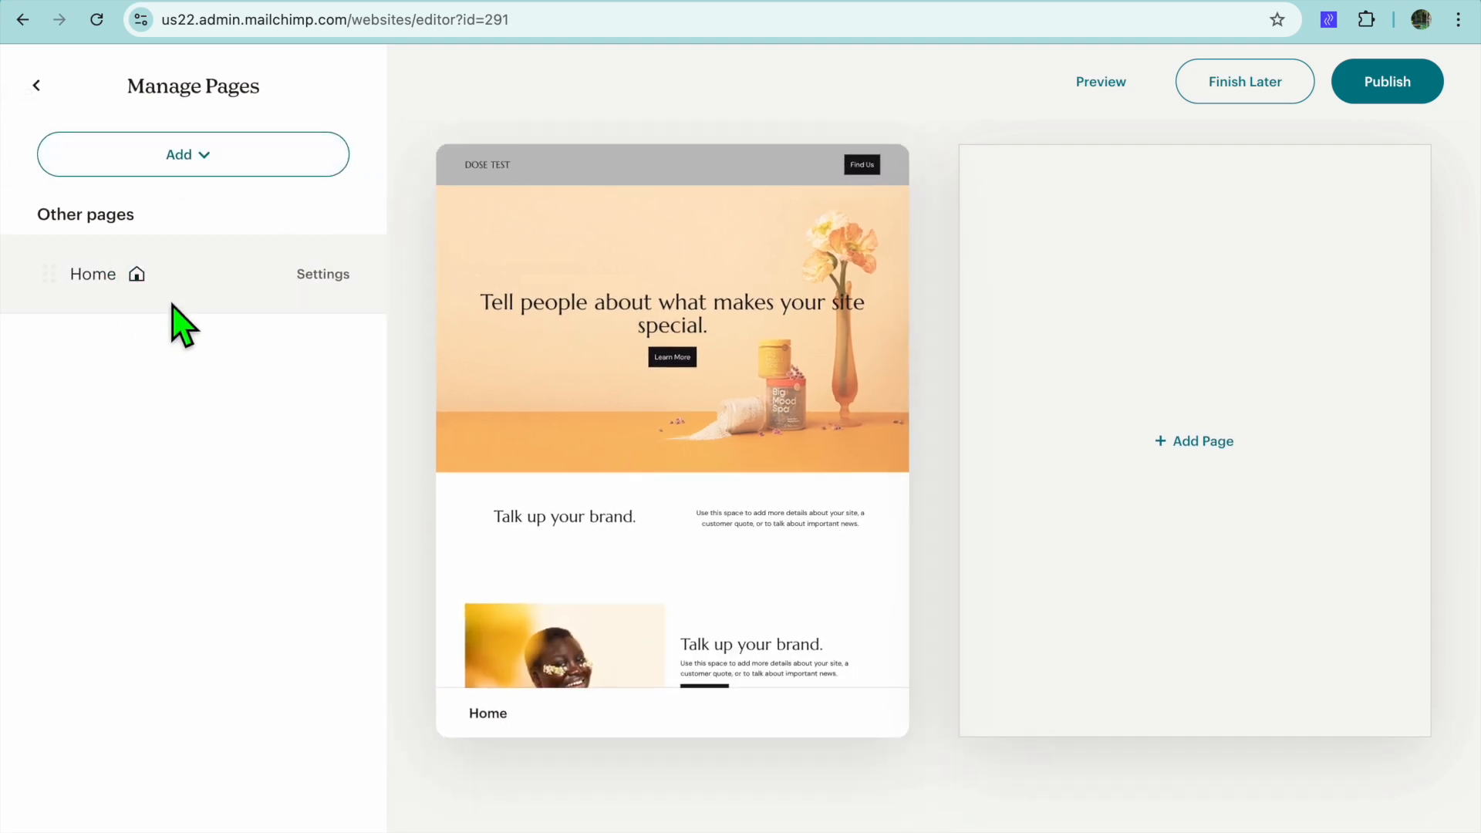
pyautogui.click(207, 171)
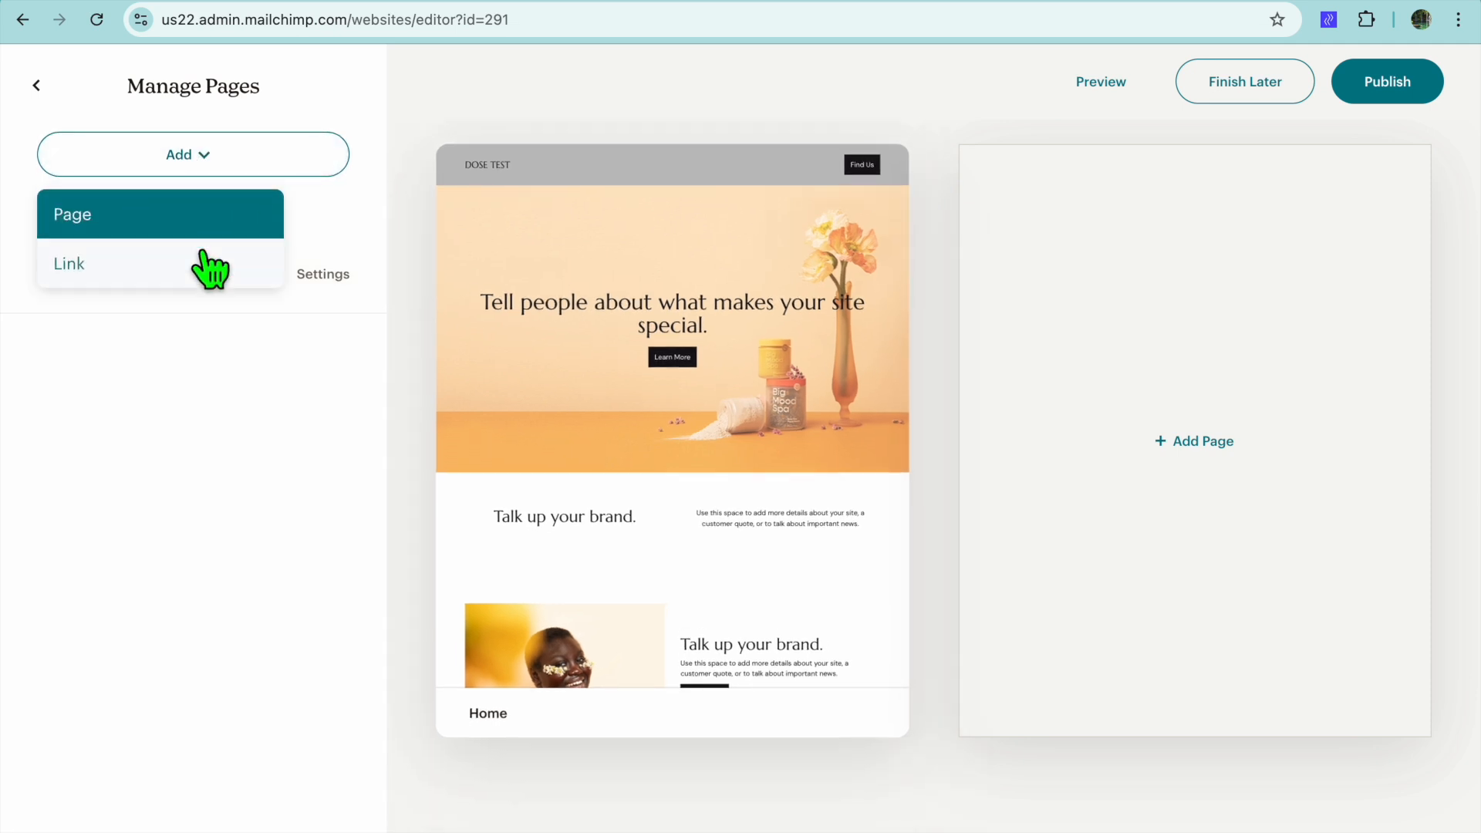
pyautogui.click(269, 390)
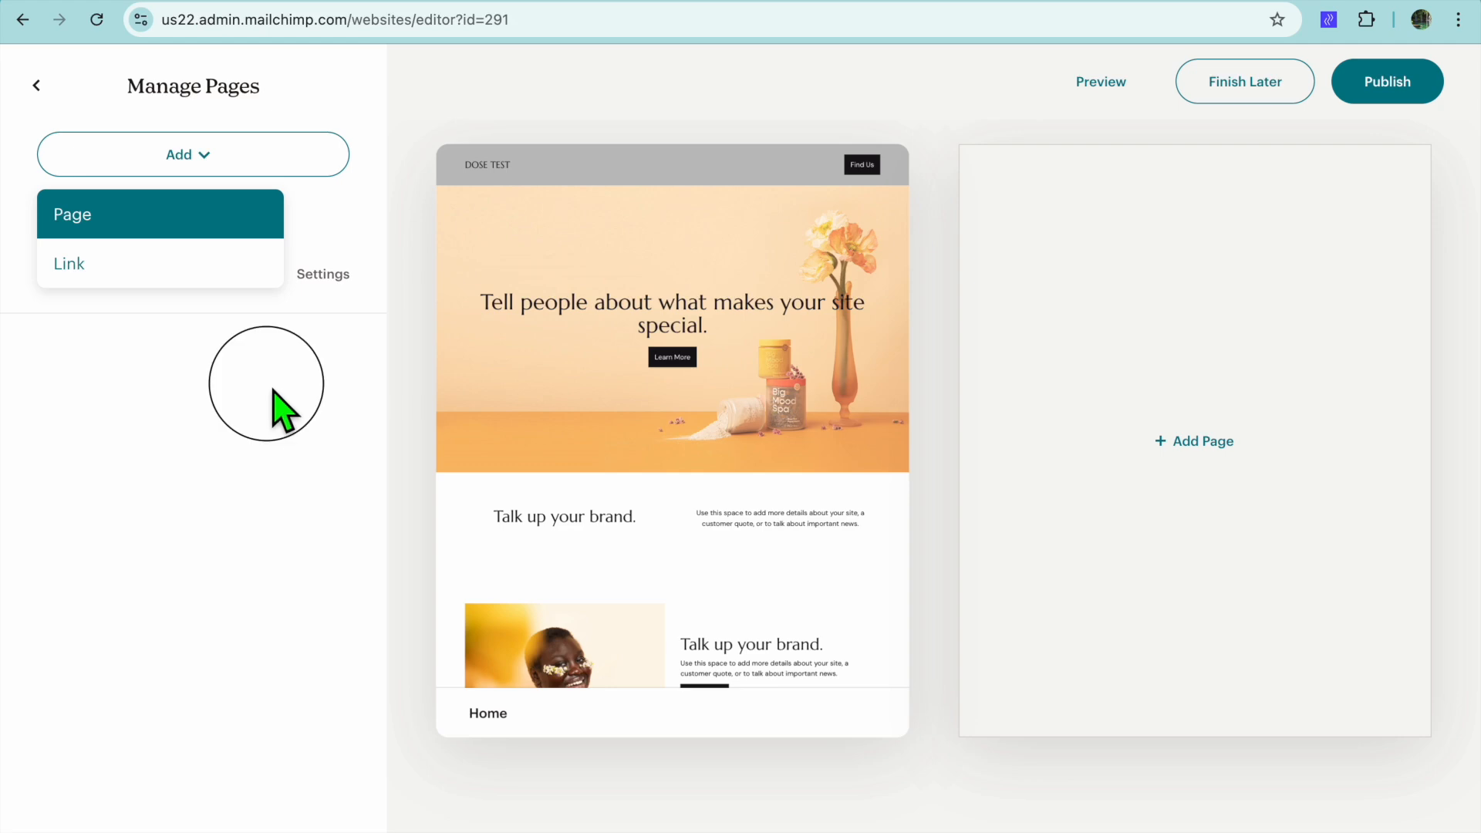
# - Start adding a page and compare the layouts offered for the General, About, Contact and Blank page types
pyautogui.moveTo(640, 509)
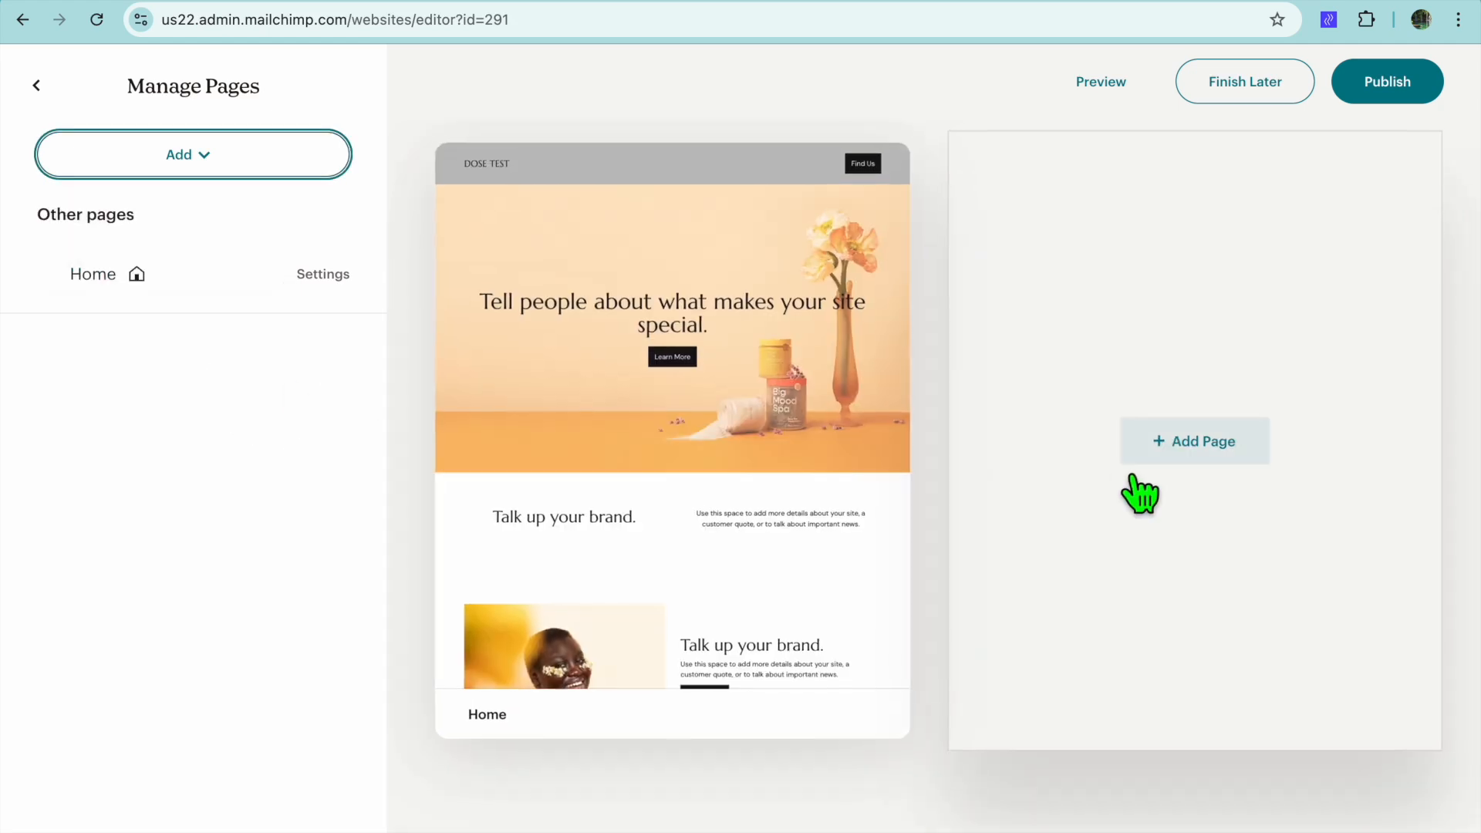
pyautogui.click(1195, 467)
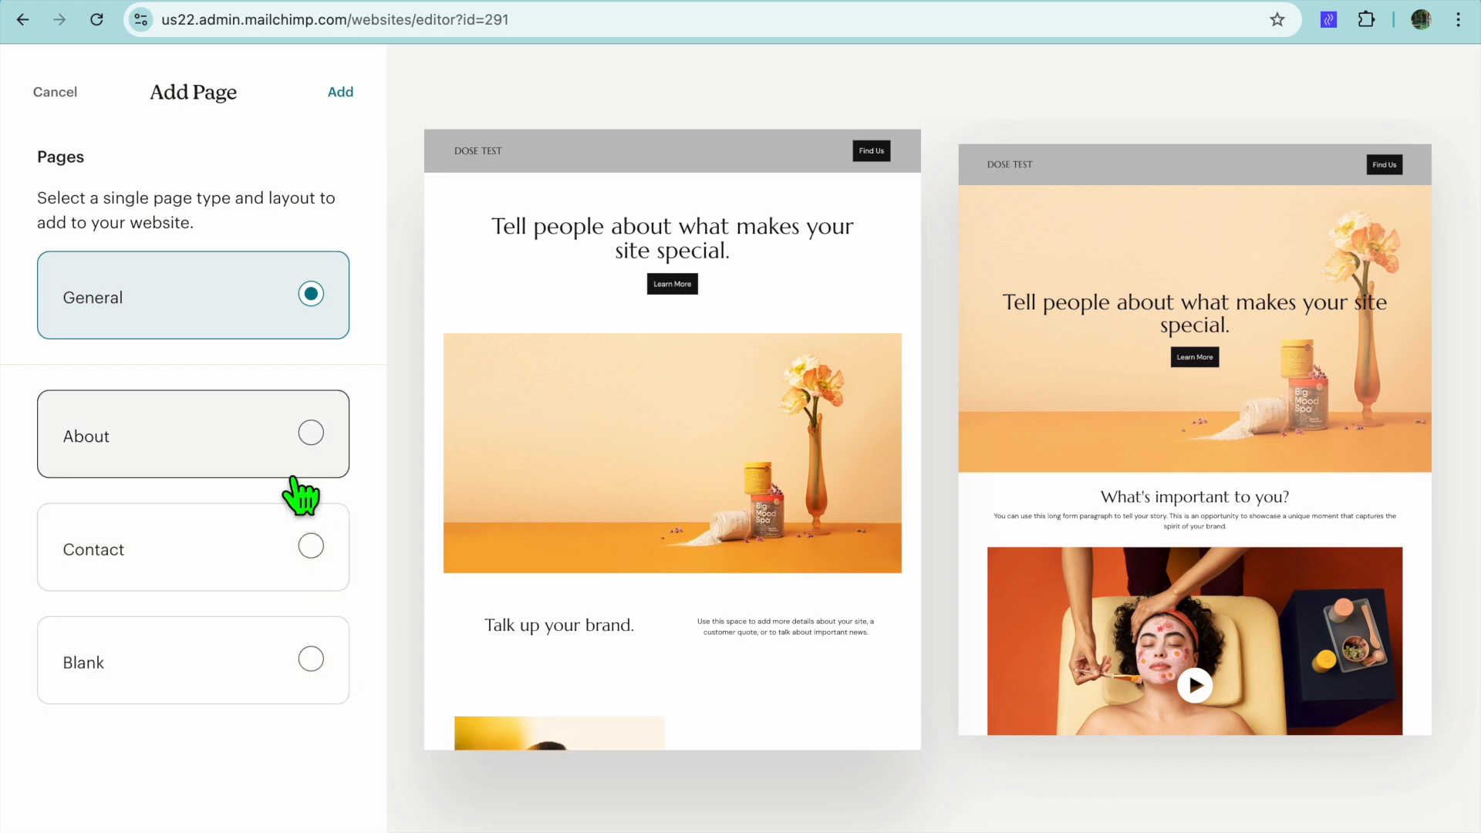
pyautogui.click(309, 432)
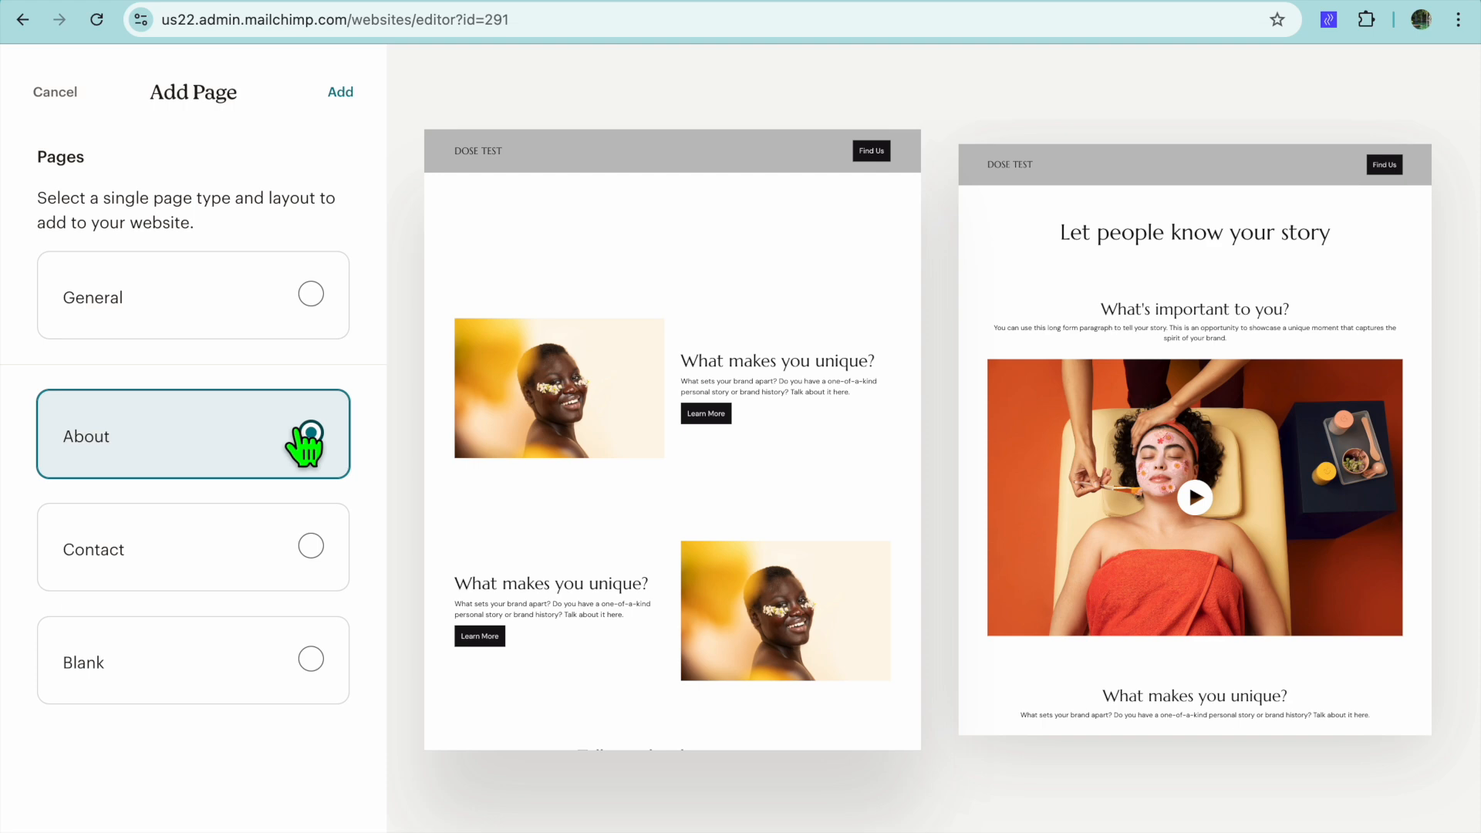
pyautogui.moveTo(1046, 462)
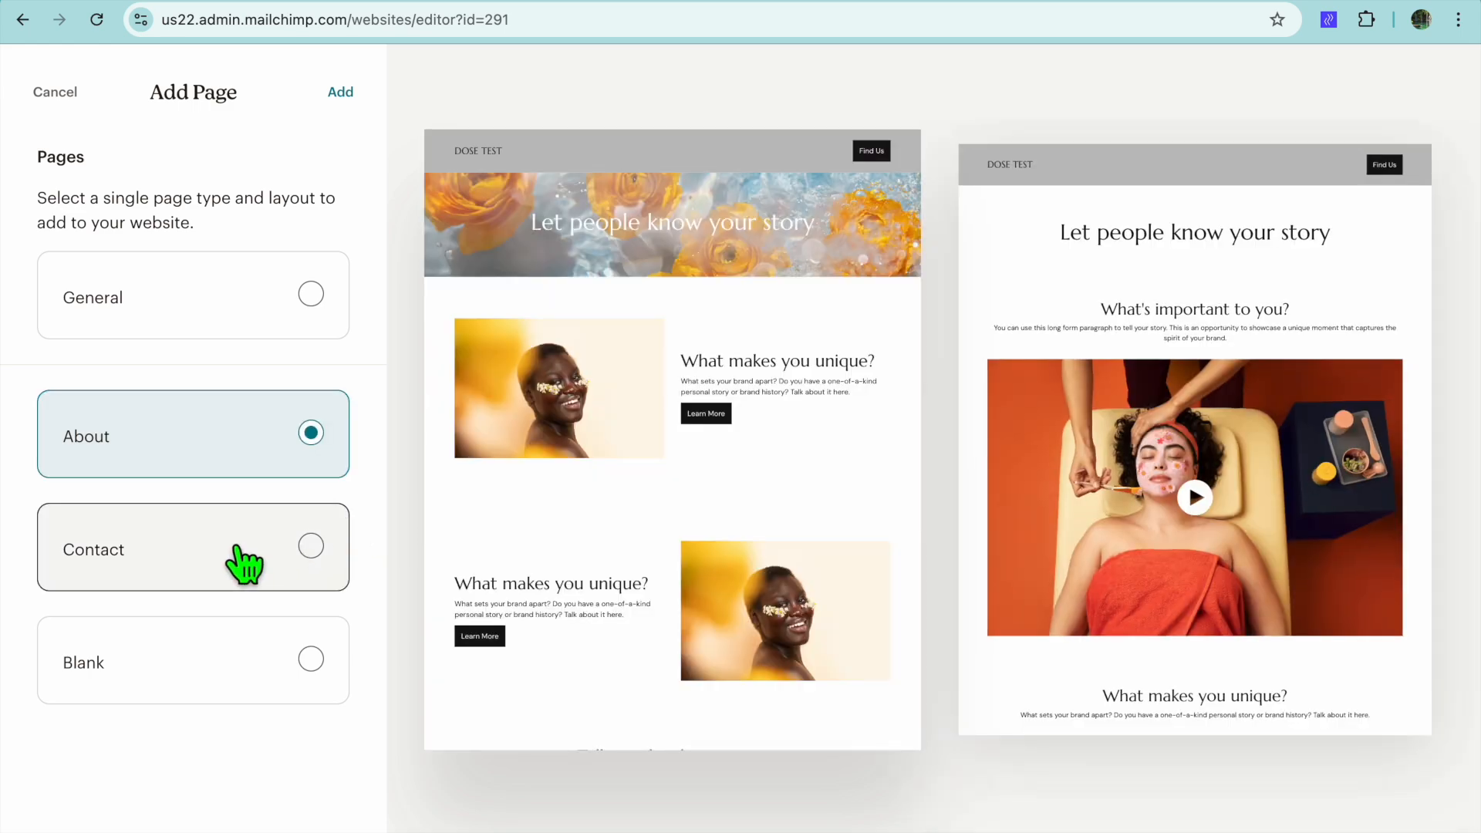
pyautogui.click(244, 564)
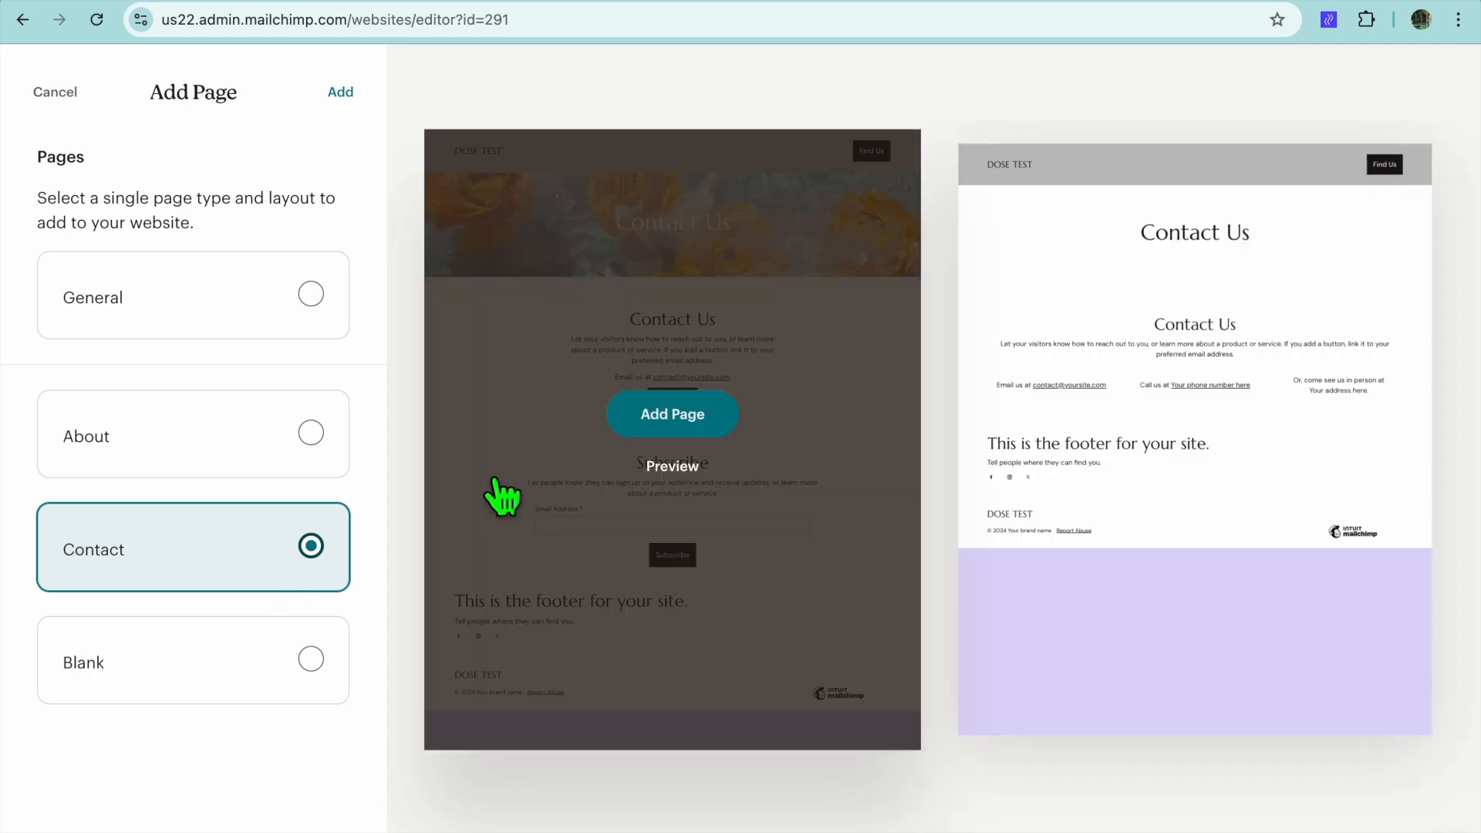
pyautogui.click(253, 658)
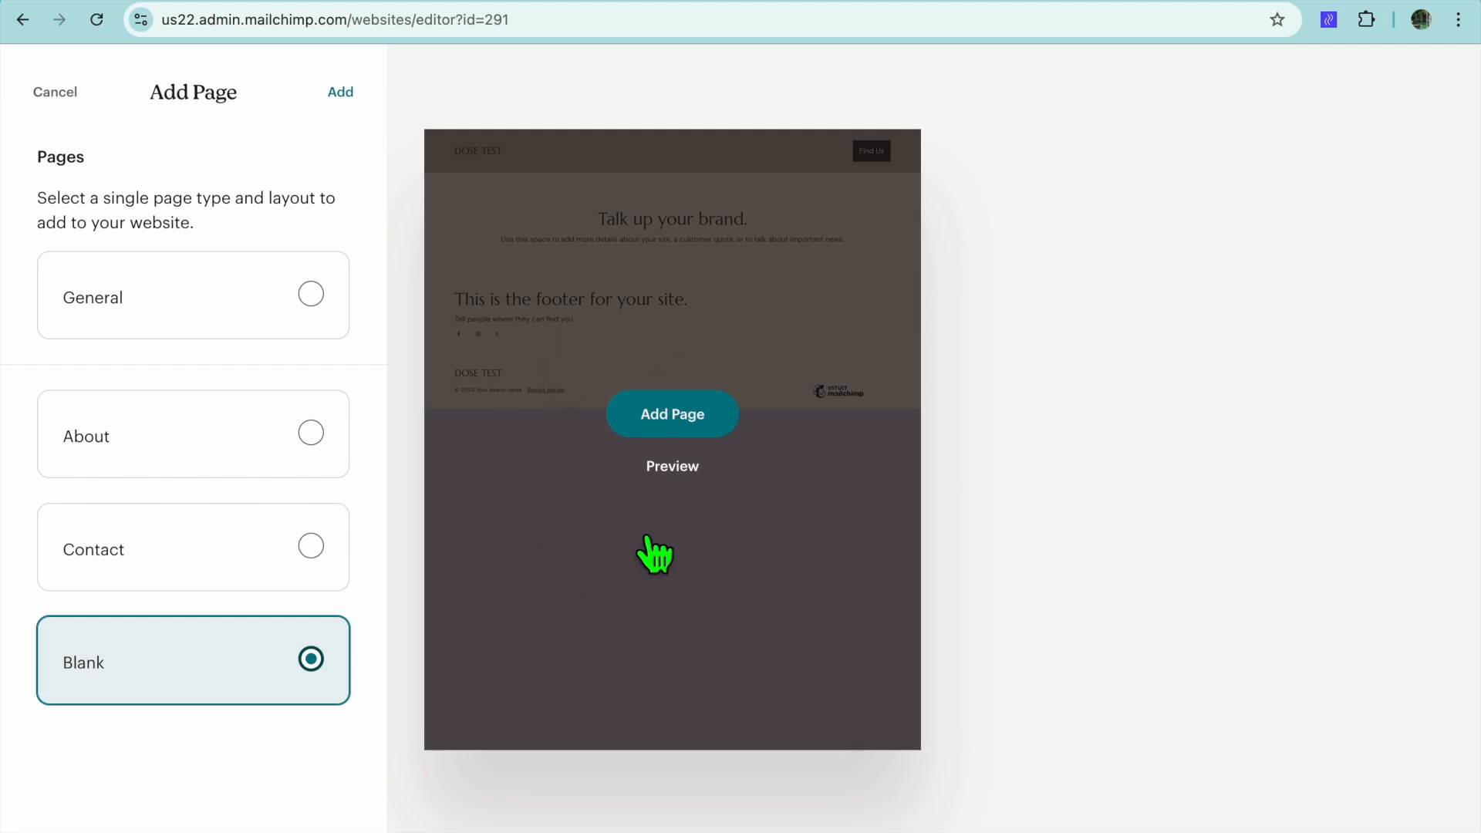
pyautogui.click(238, 545)
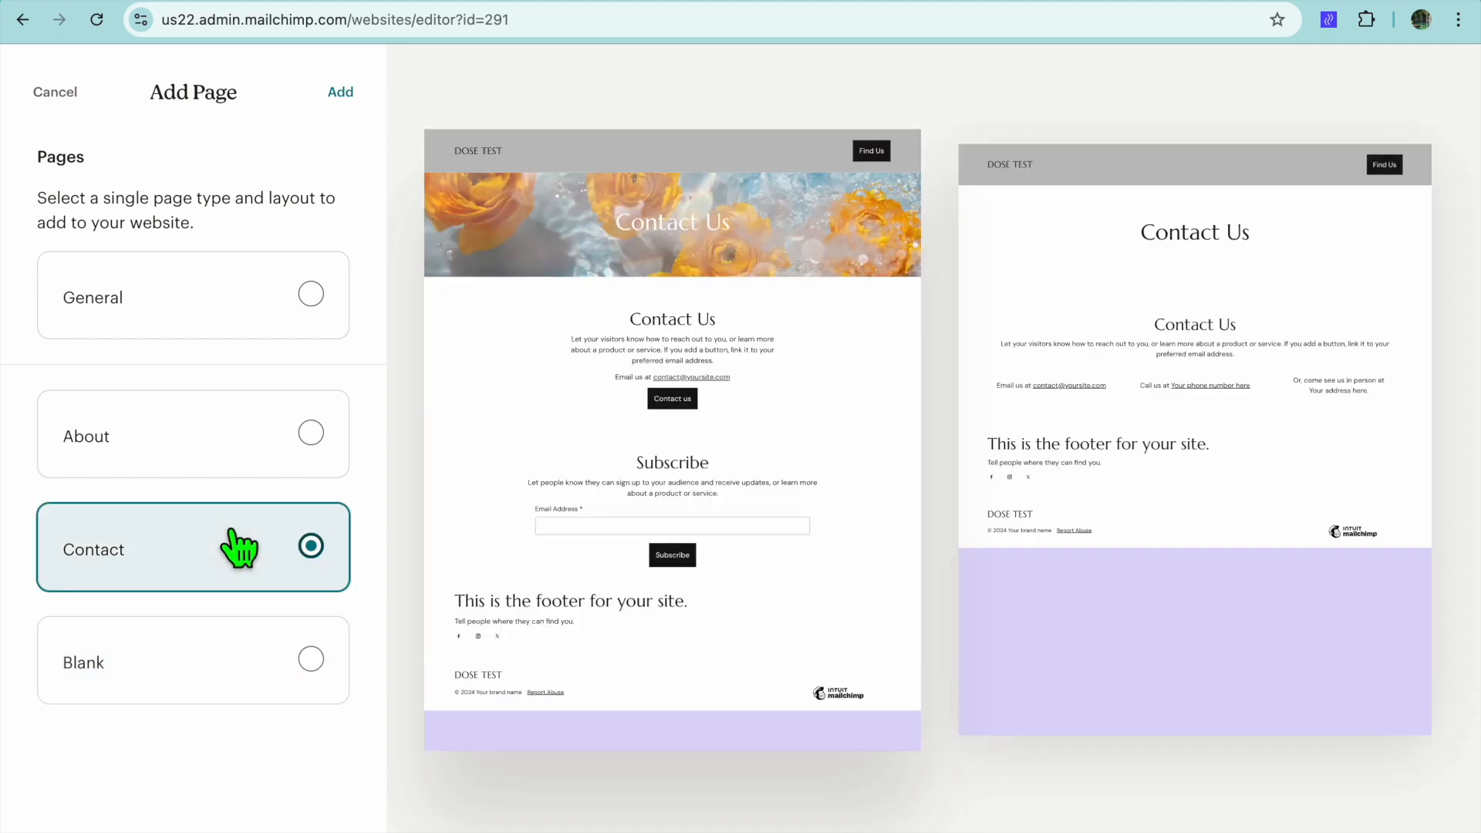
pyautogui.click(225, 335)
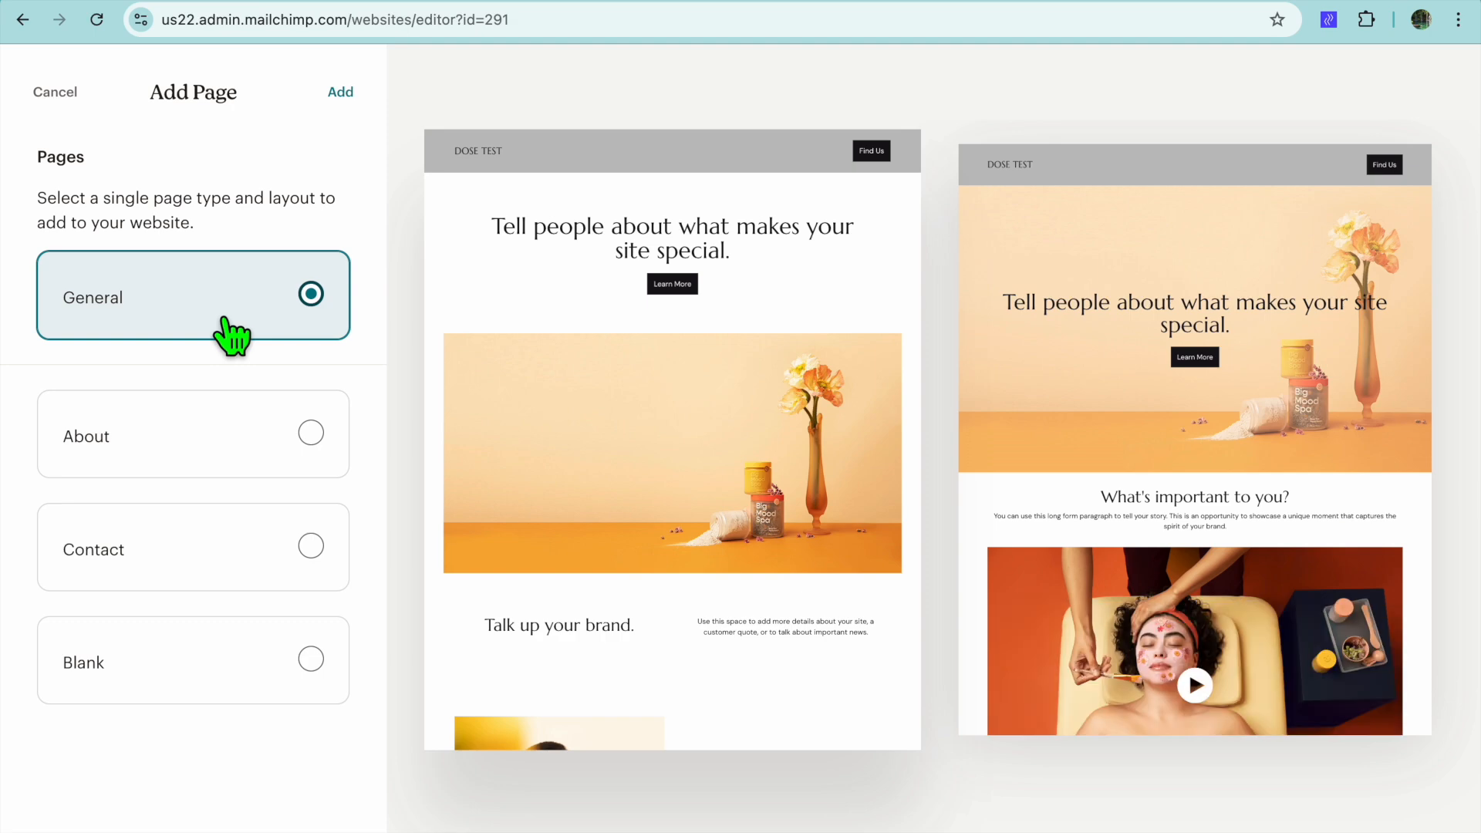
# - Add a Contact page to the site, using the layout with the flower banner and subscribe form
pyautogui.click(215, 545)
pyautogui.moveTo(566, 548)
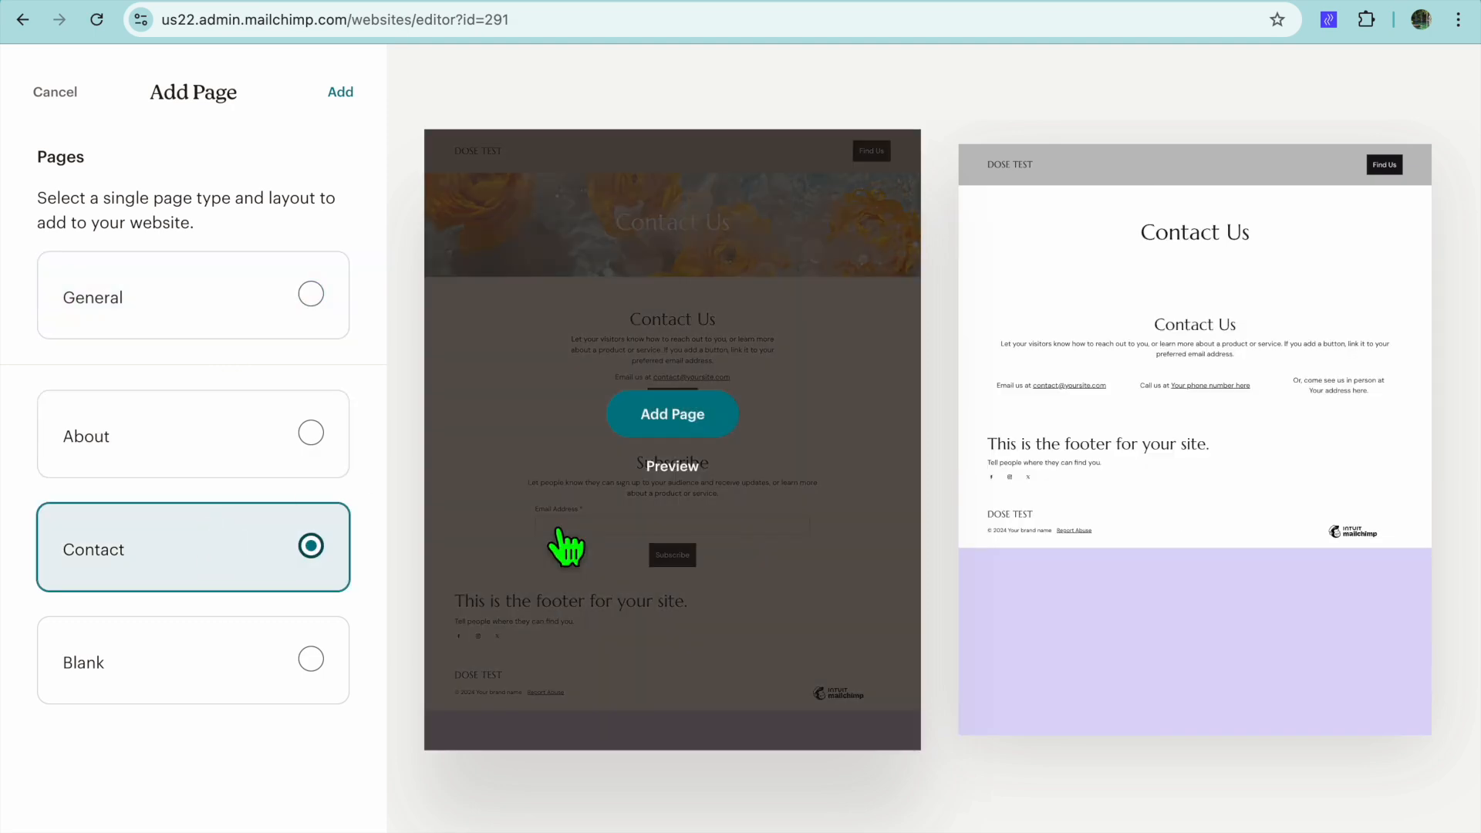
pyautogui.click(341, 93)
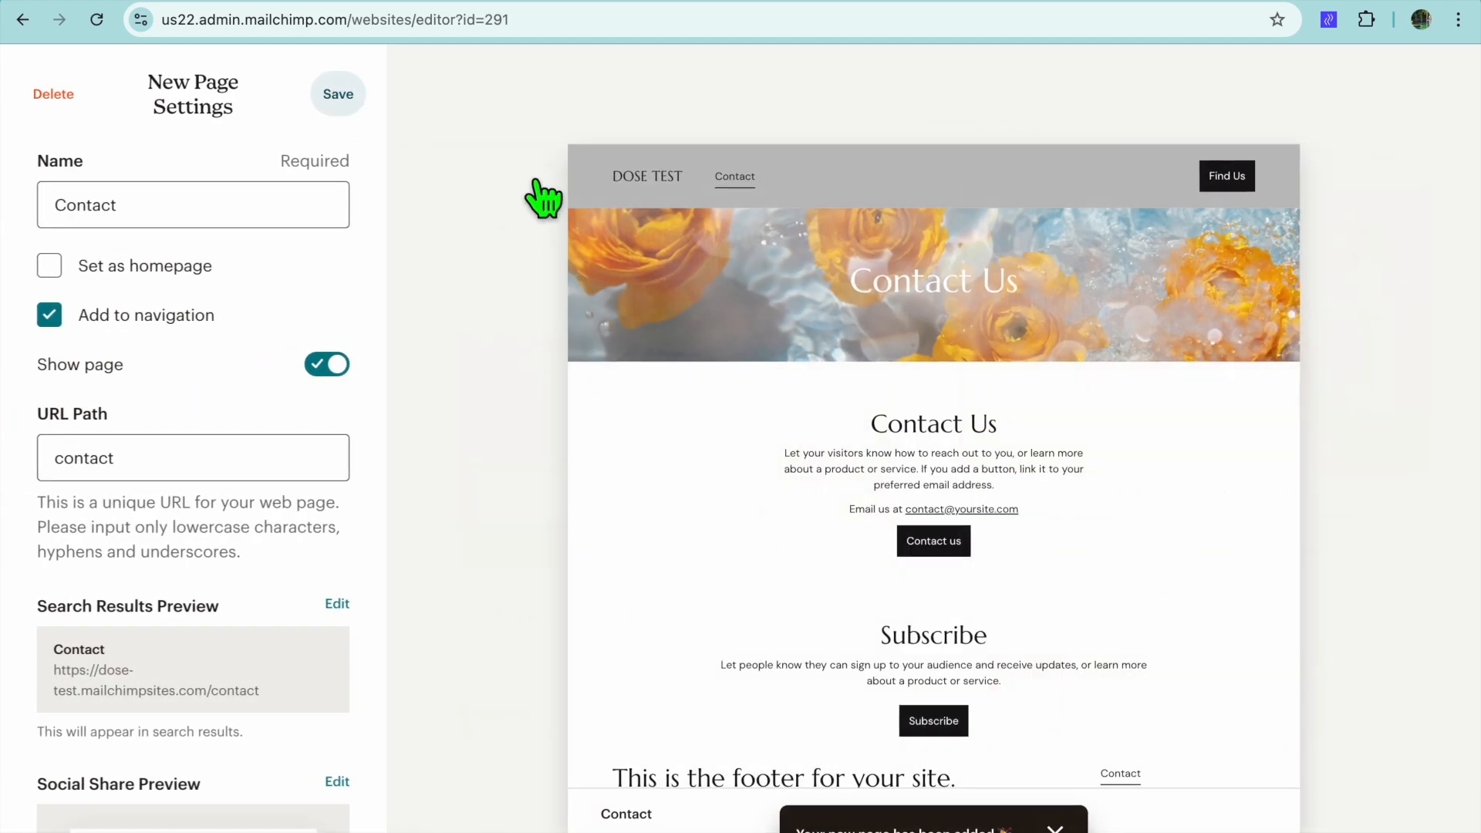
# - Open the new Contact page for editing, review its sections from banner to footer, and finish editing without changes
pyautogui.moveTo(675, 328)
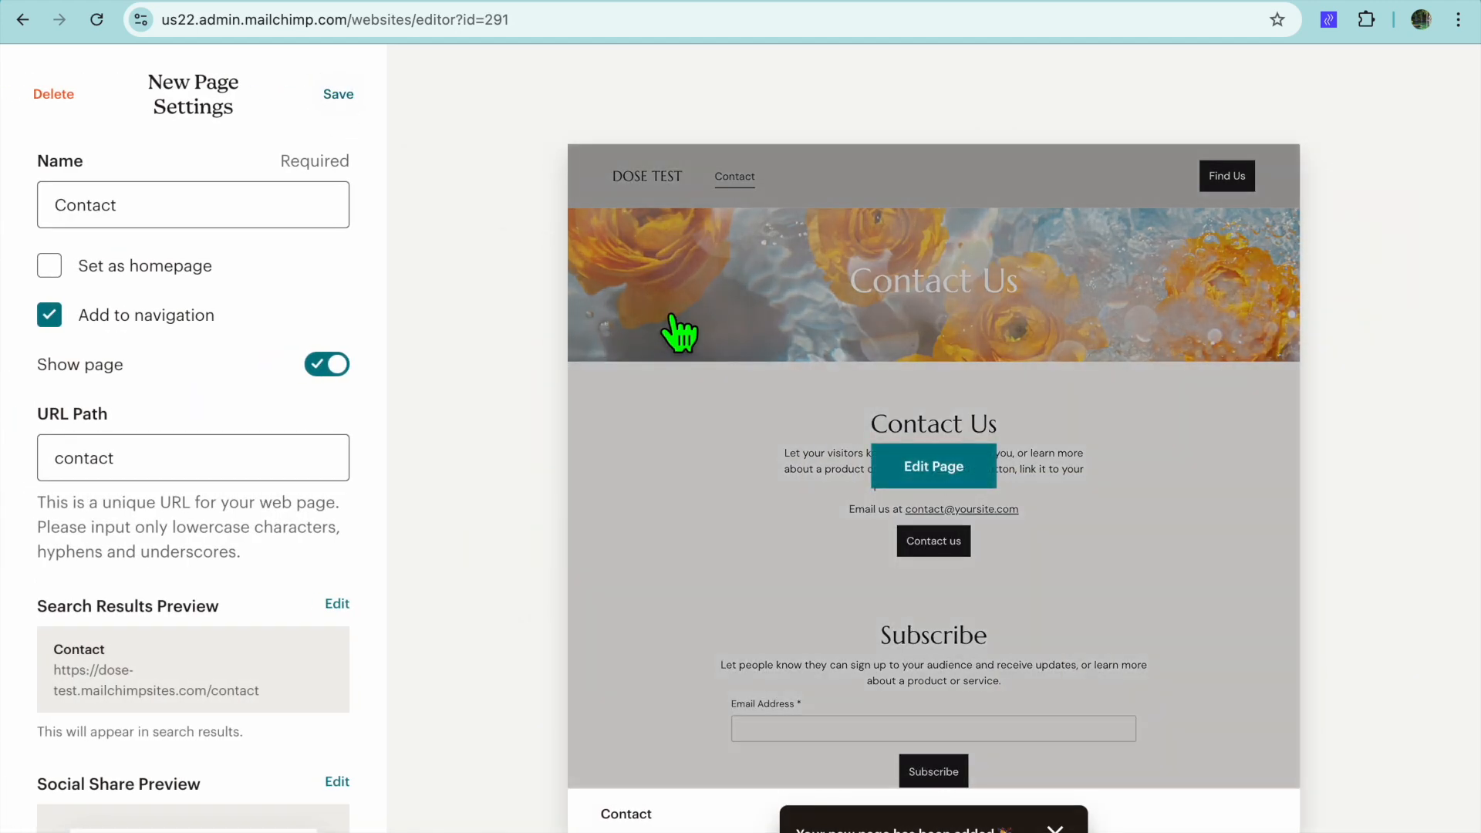
pyautogui.click(941, 463)
pyautogui.scroll(-6, 937, 451)
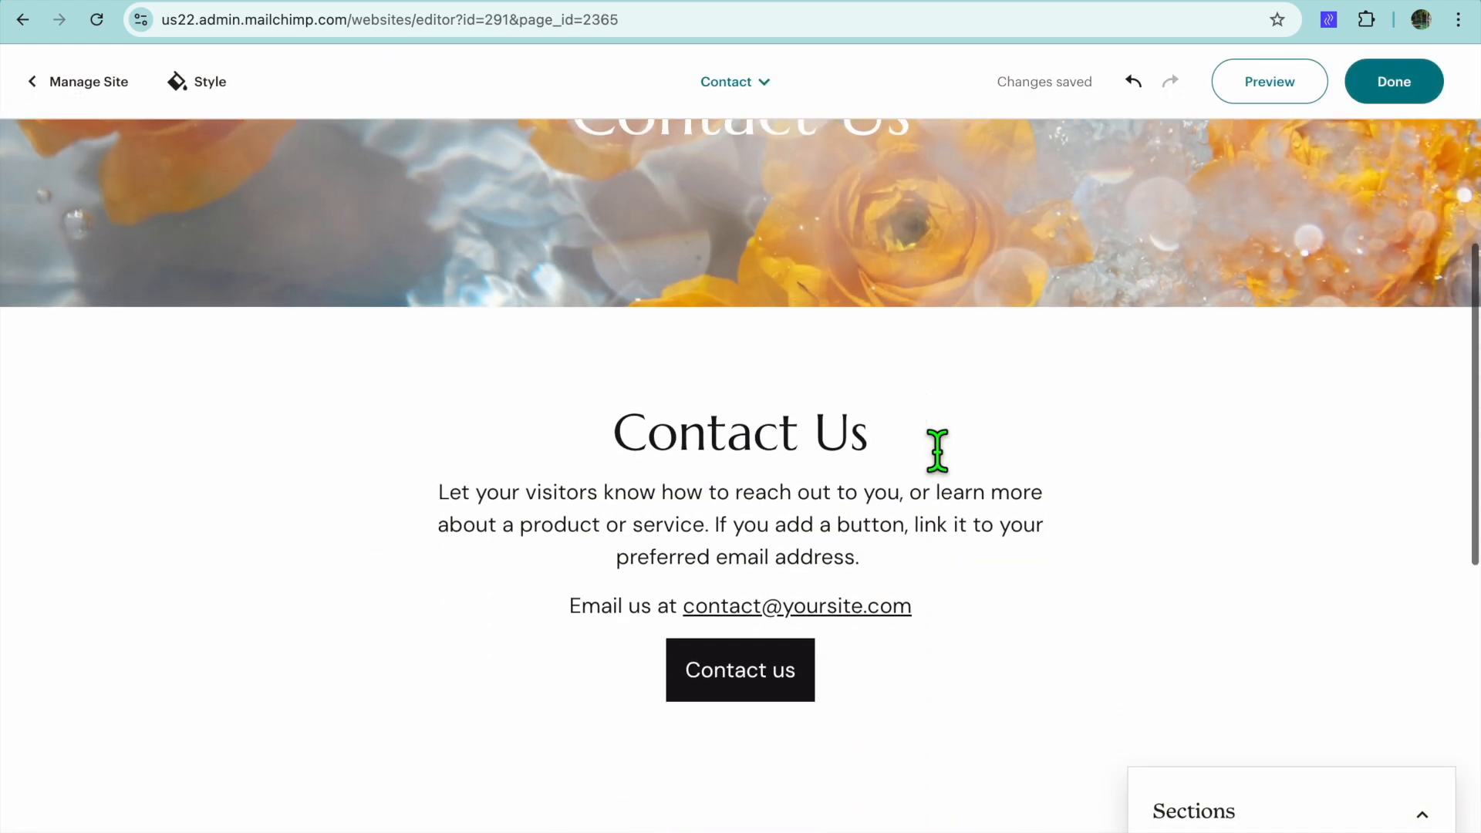
pyautogui.scroll(6, 937, 451)
pyautogui.click(738, 293)
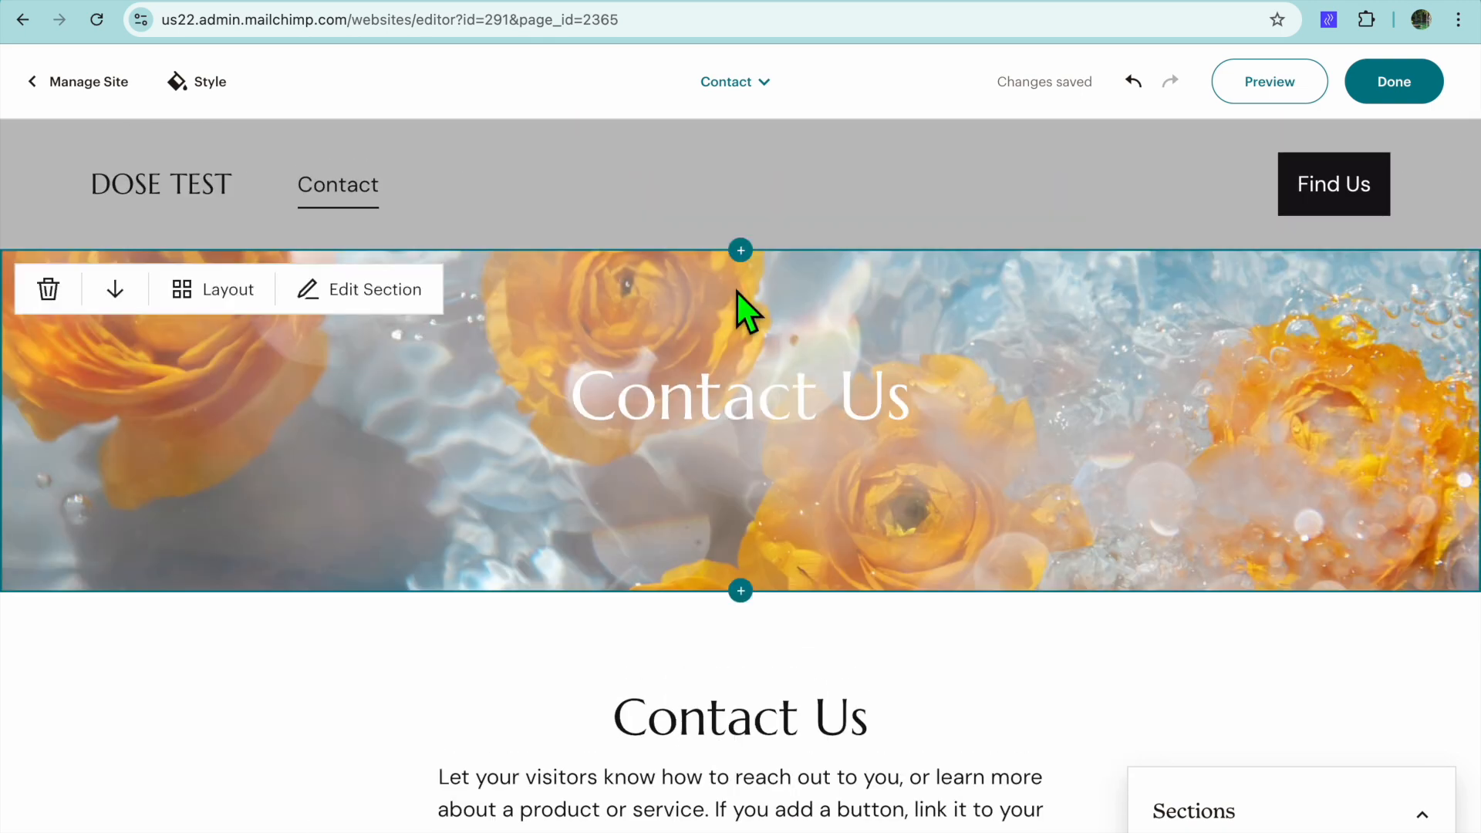
pyautogui.scroll(-10, 661, 502)
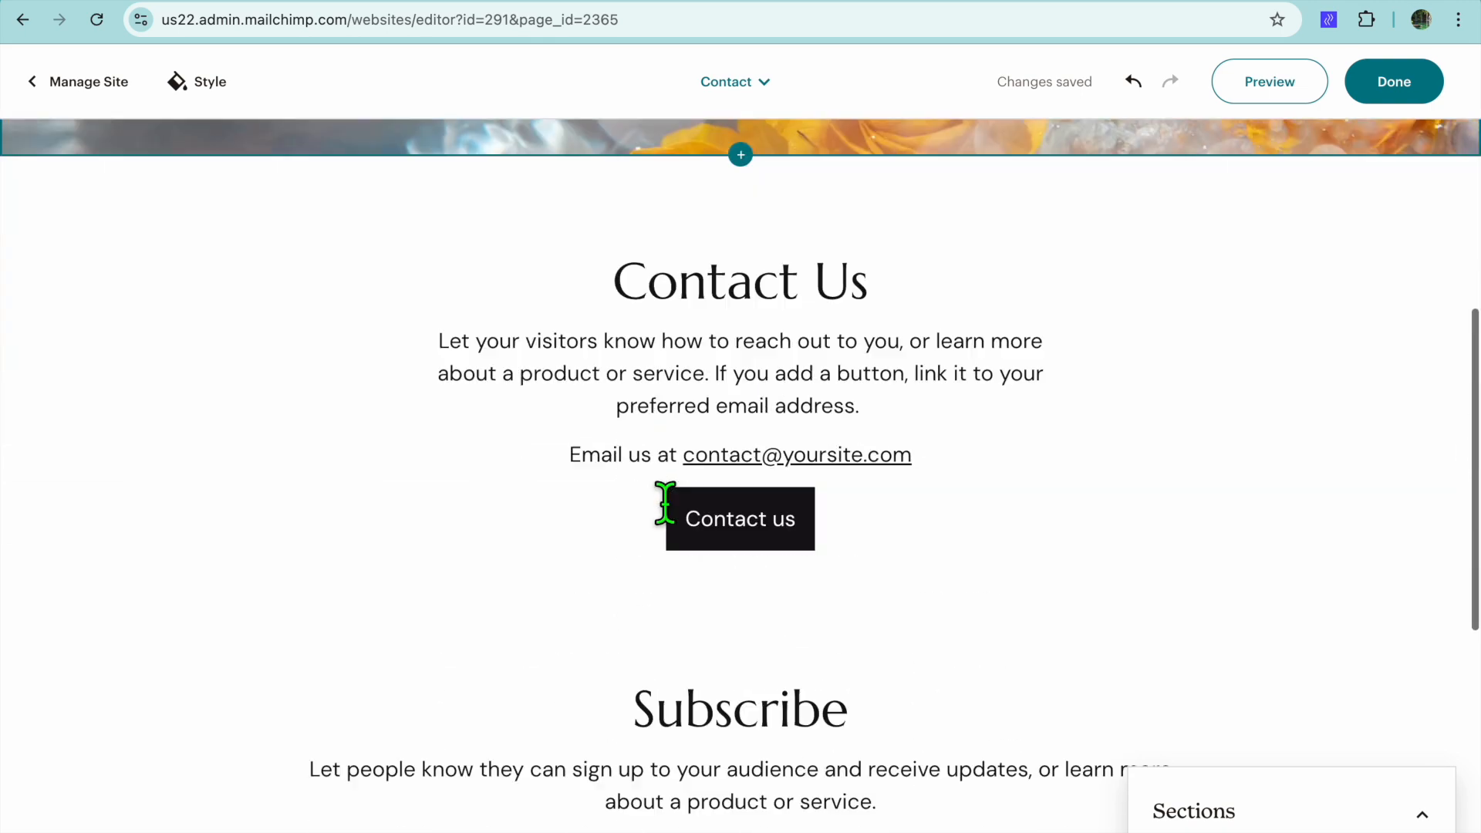
pyautogui.scroll(-3, 664, 503)
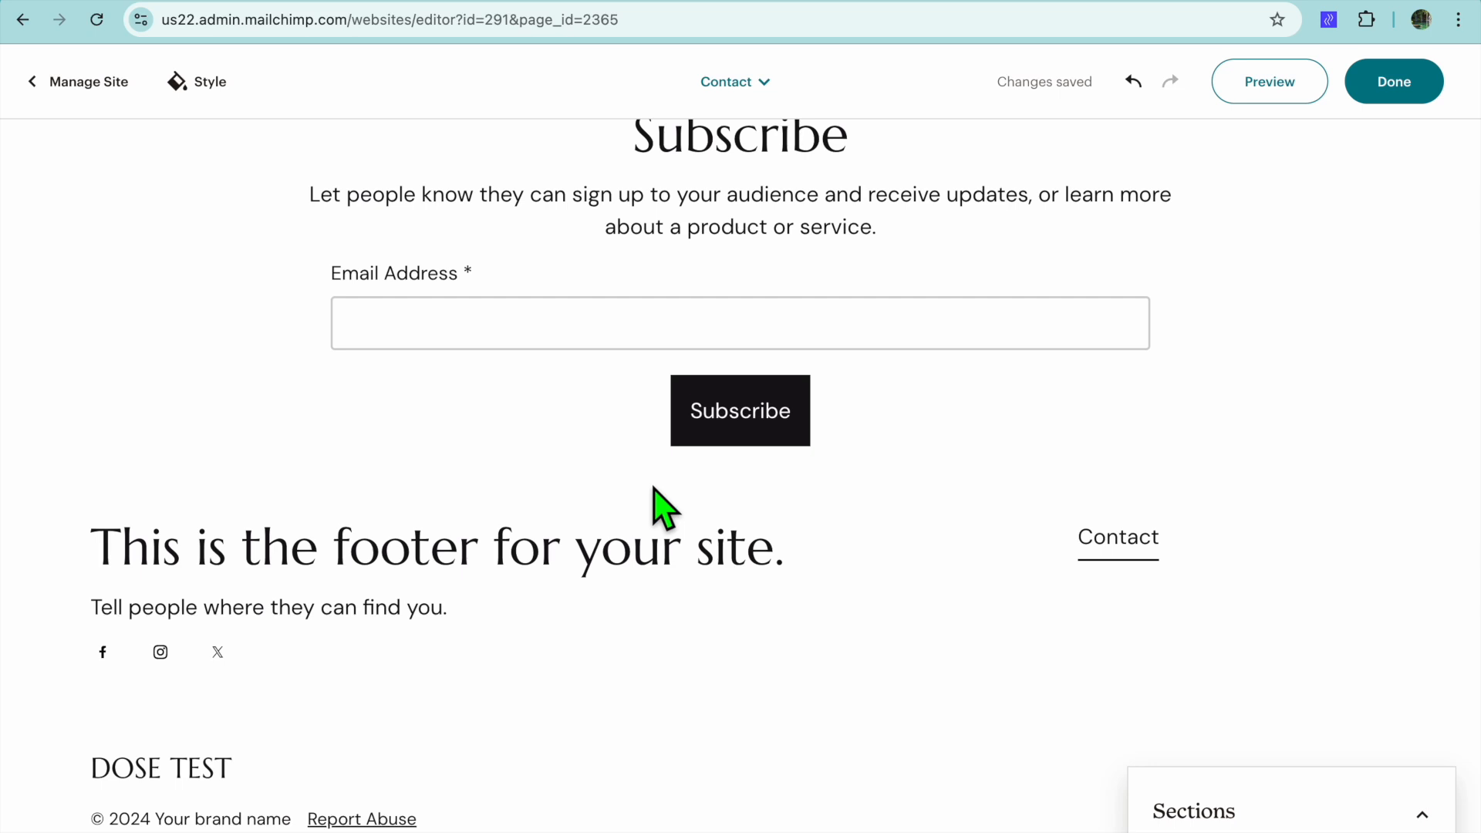
pyautogui.click(1391, 96)
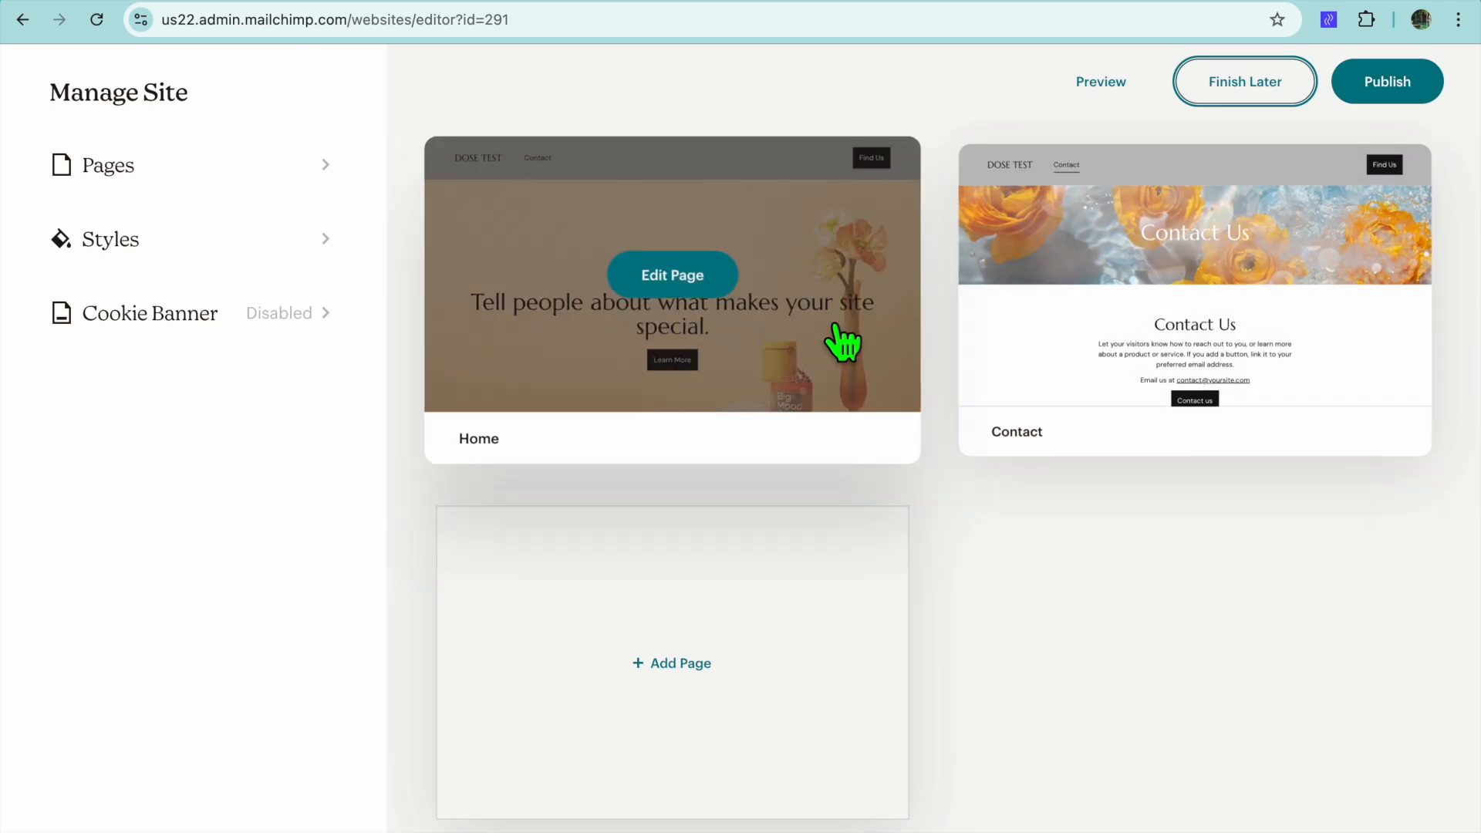
pyautogui.moveTo(800, 287)
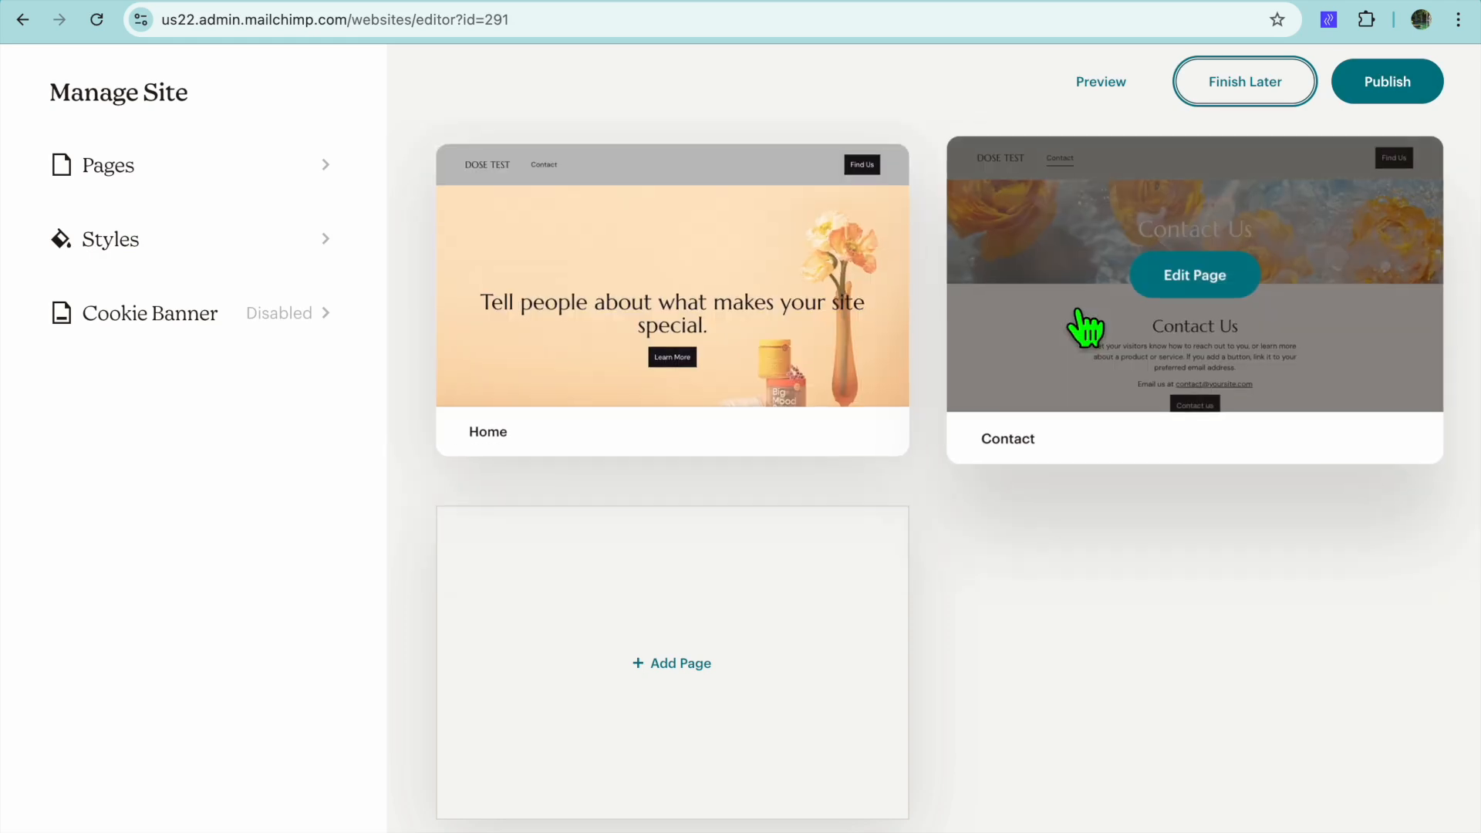
# - Try to publish the DOSE TEST site by accepting the additional terms, and cancel the publishing dialog
pyautogui.click(1377, 78)
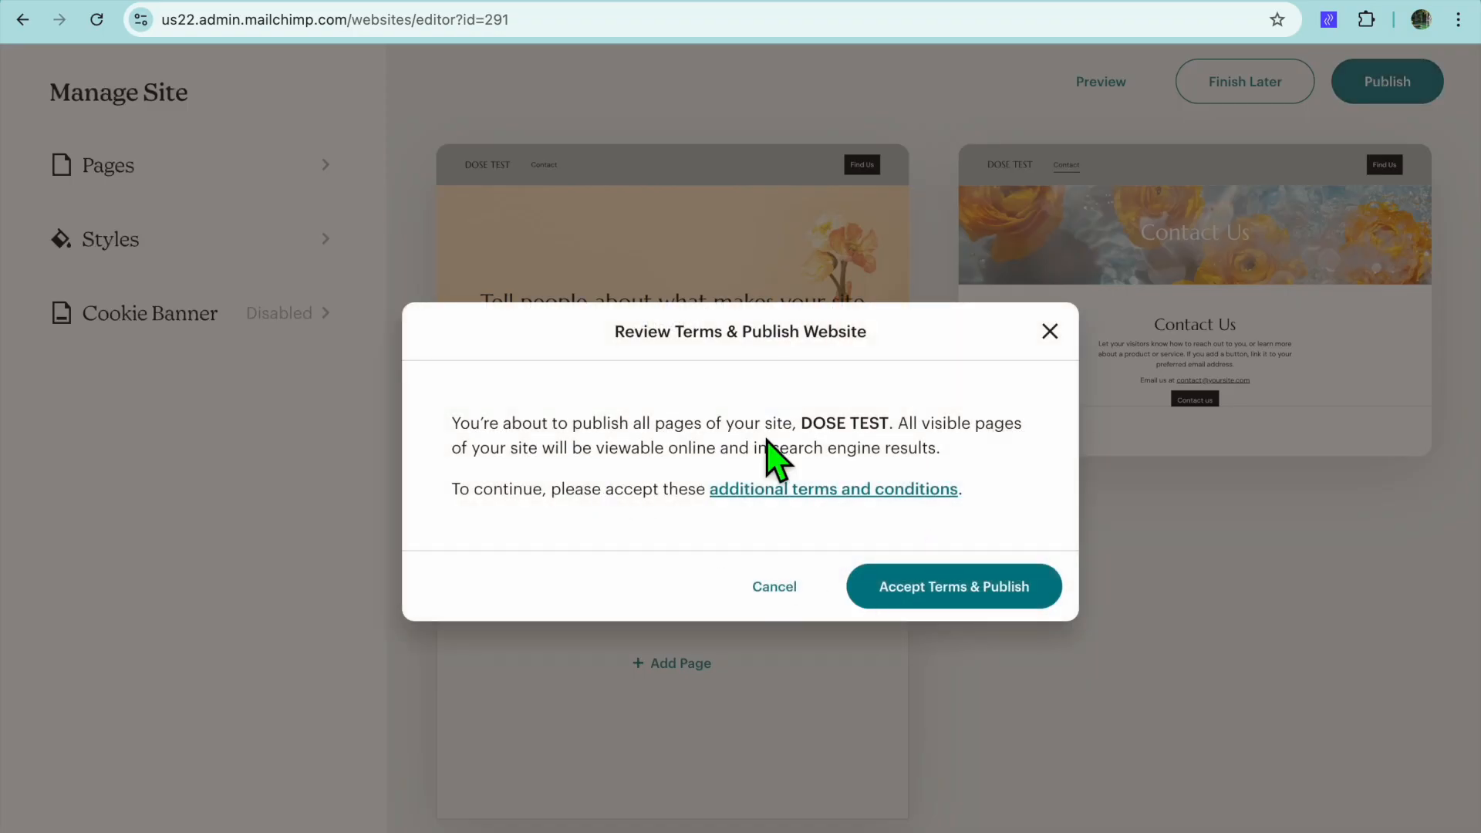
pyautogui.click(964, 587)
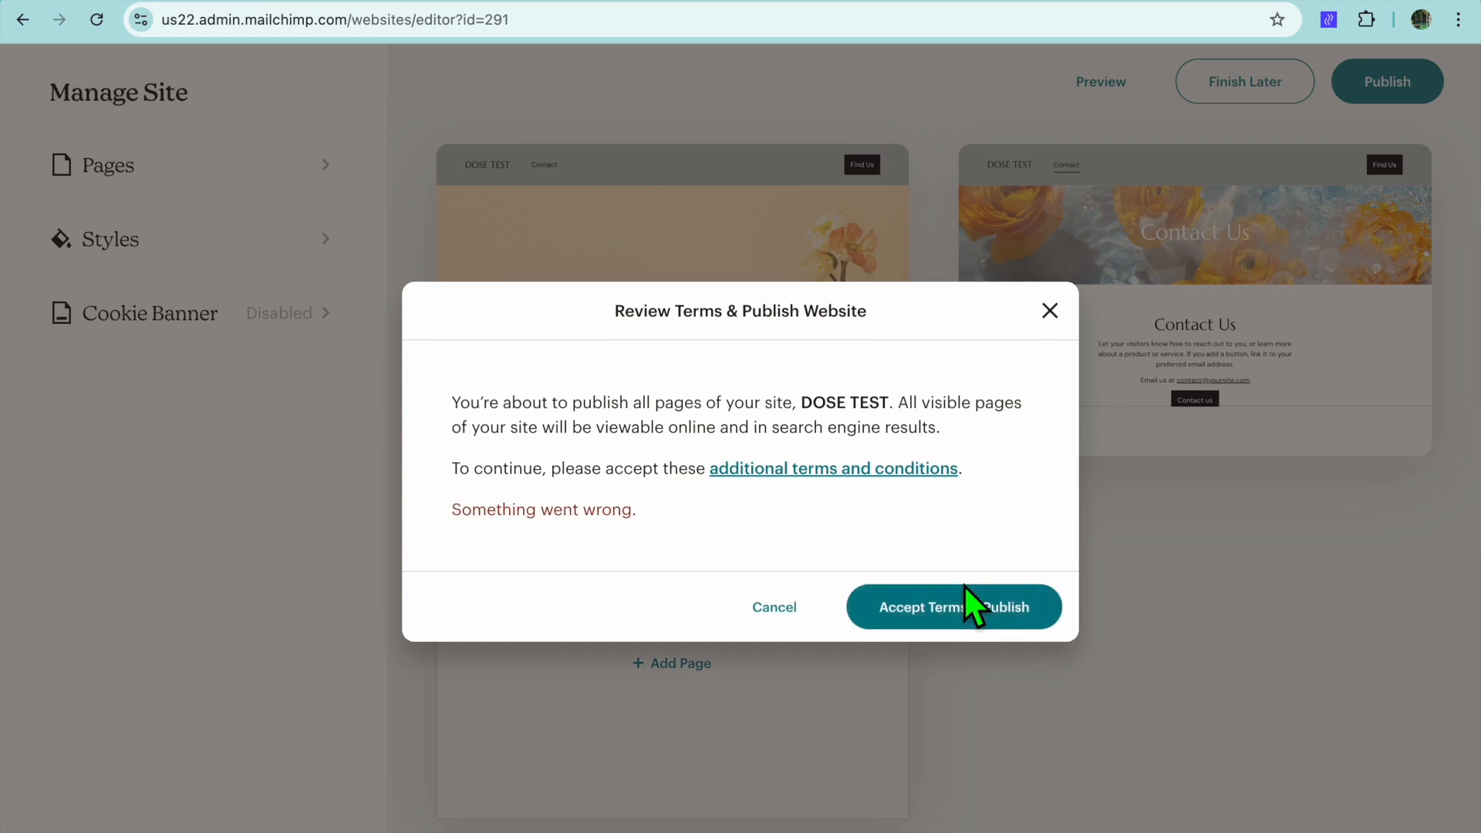
pyautogui.click(929, 615)
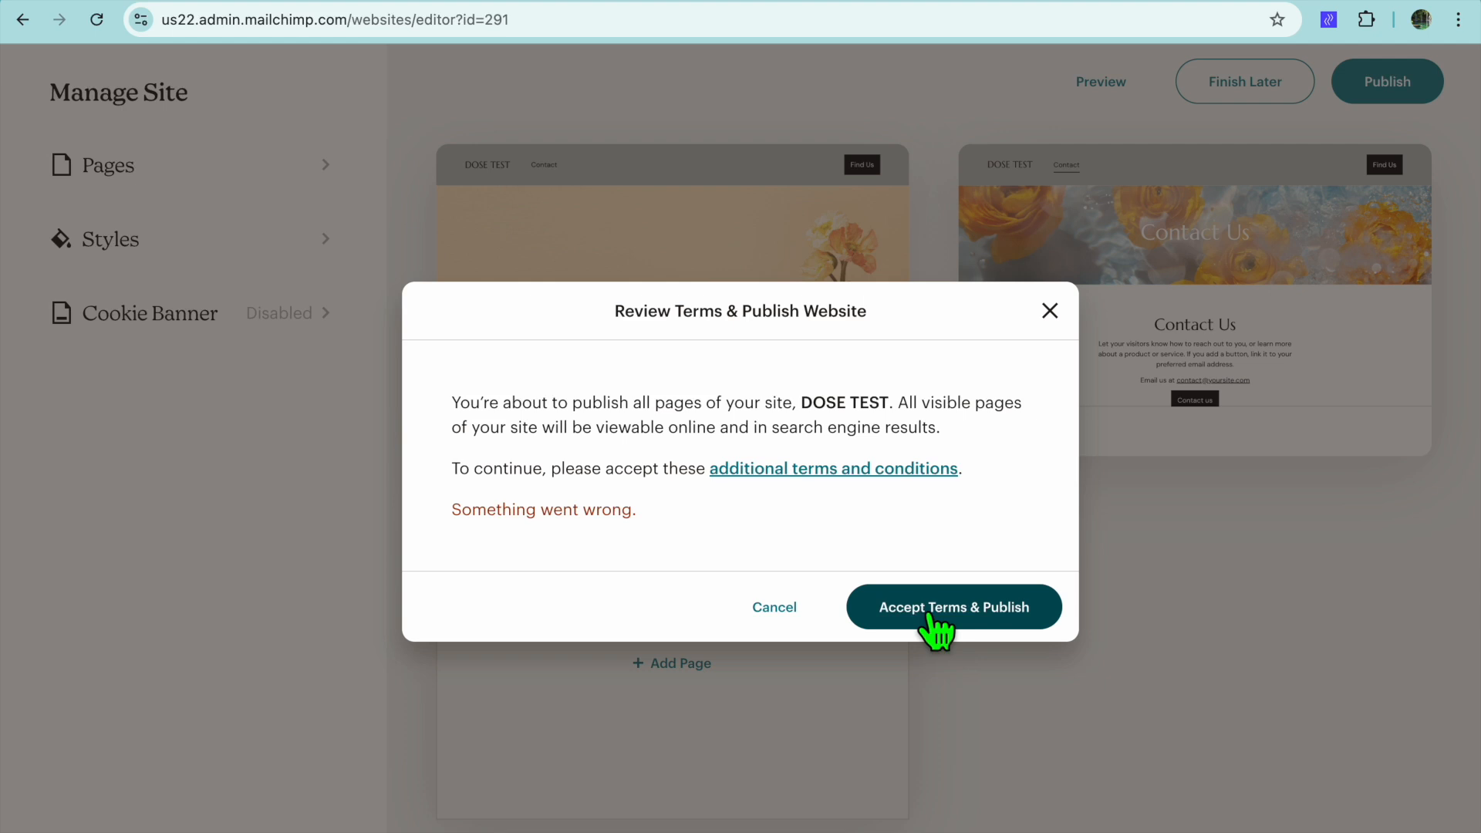
pyautogui.click(771, 609)
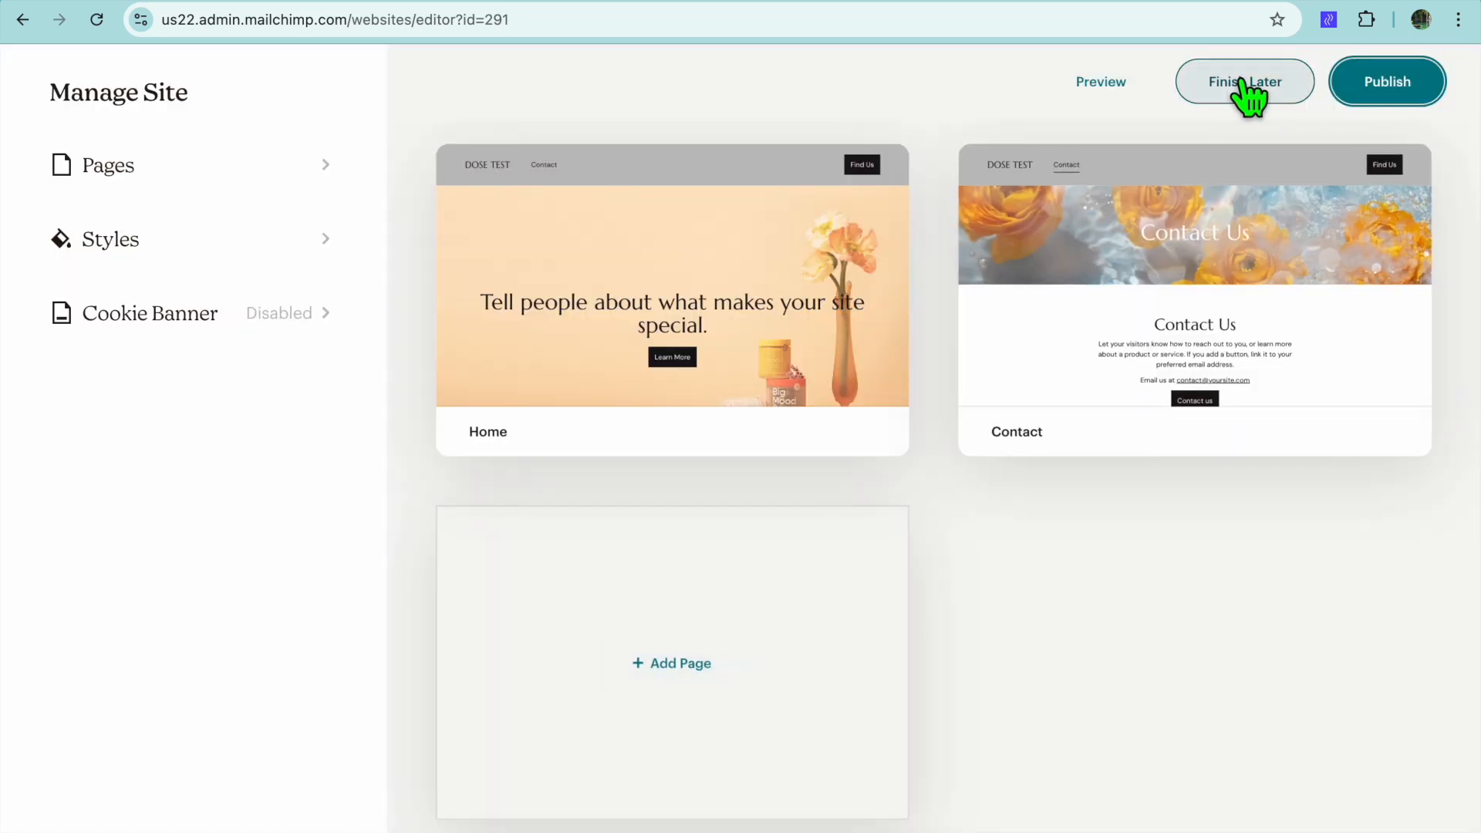
# - Preview the site's Contact and Home pages in desktop view and exit the preview
pyautogui.click(1120, 83)
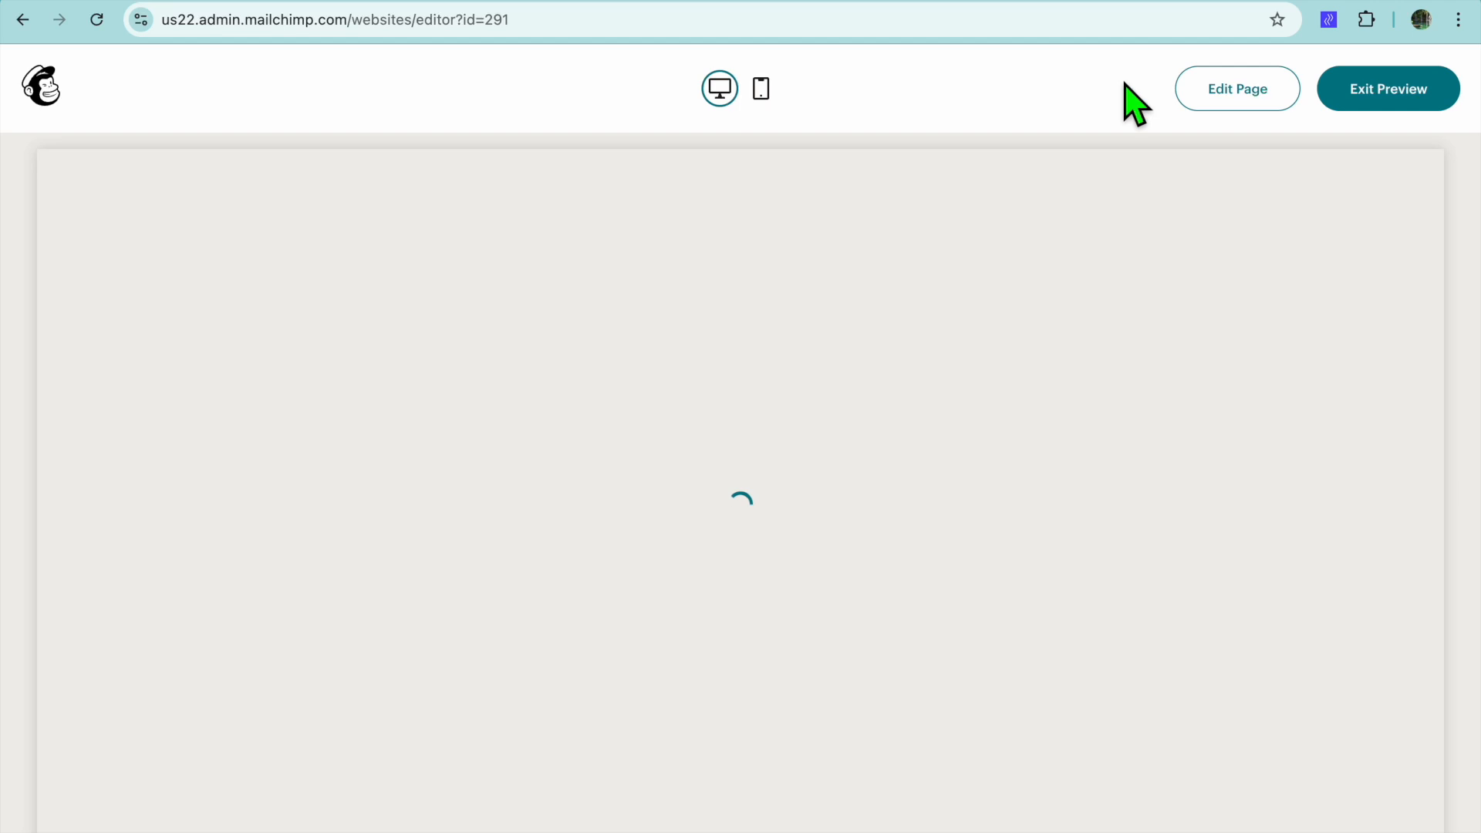
pyautogui.scroll(-6, 1051, 410)
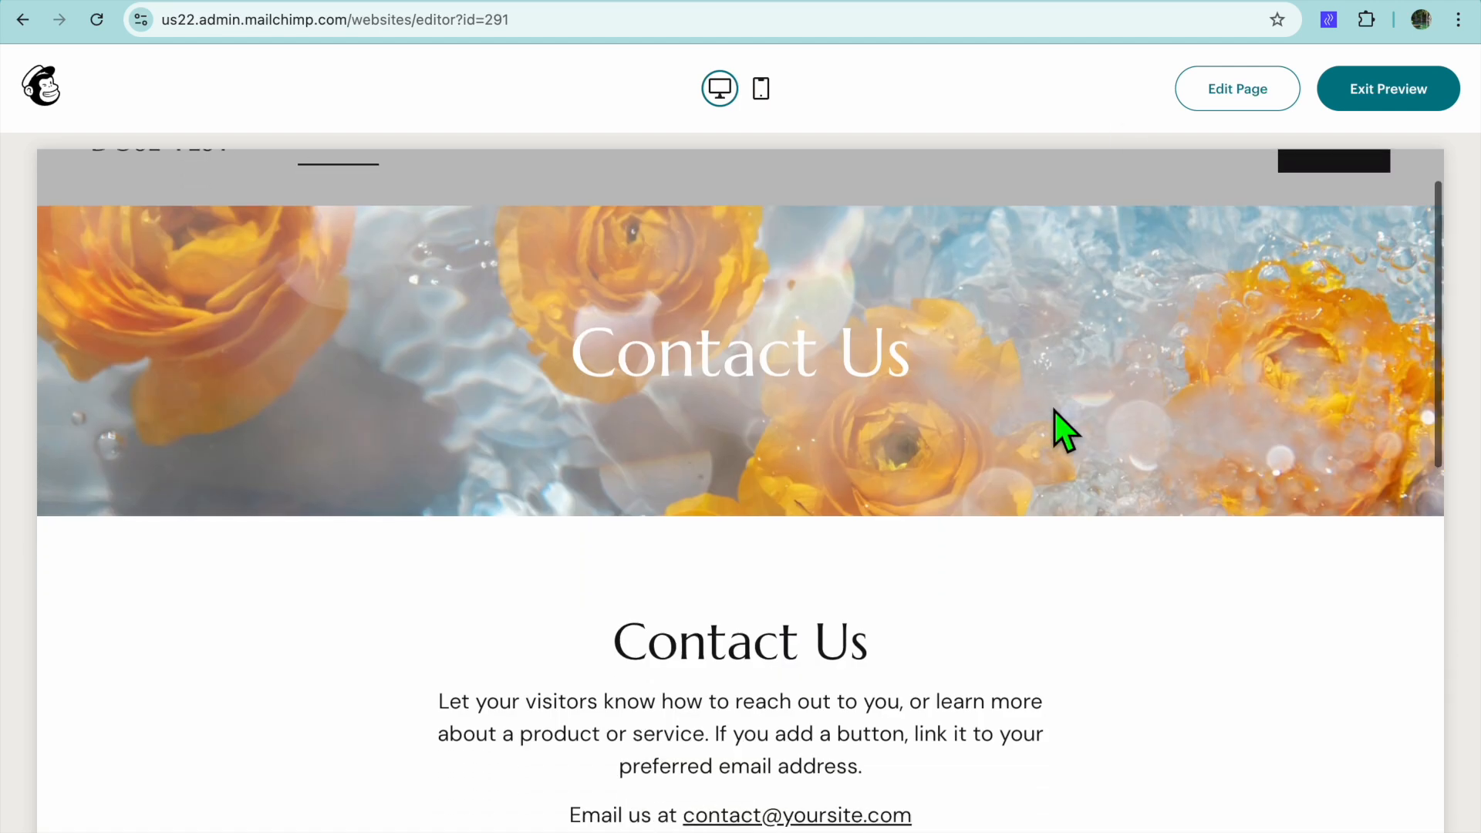
pyautogui.scroll(6, 1062, 431)
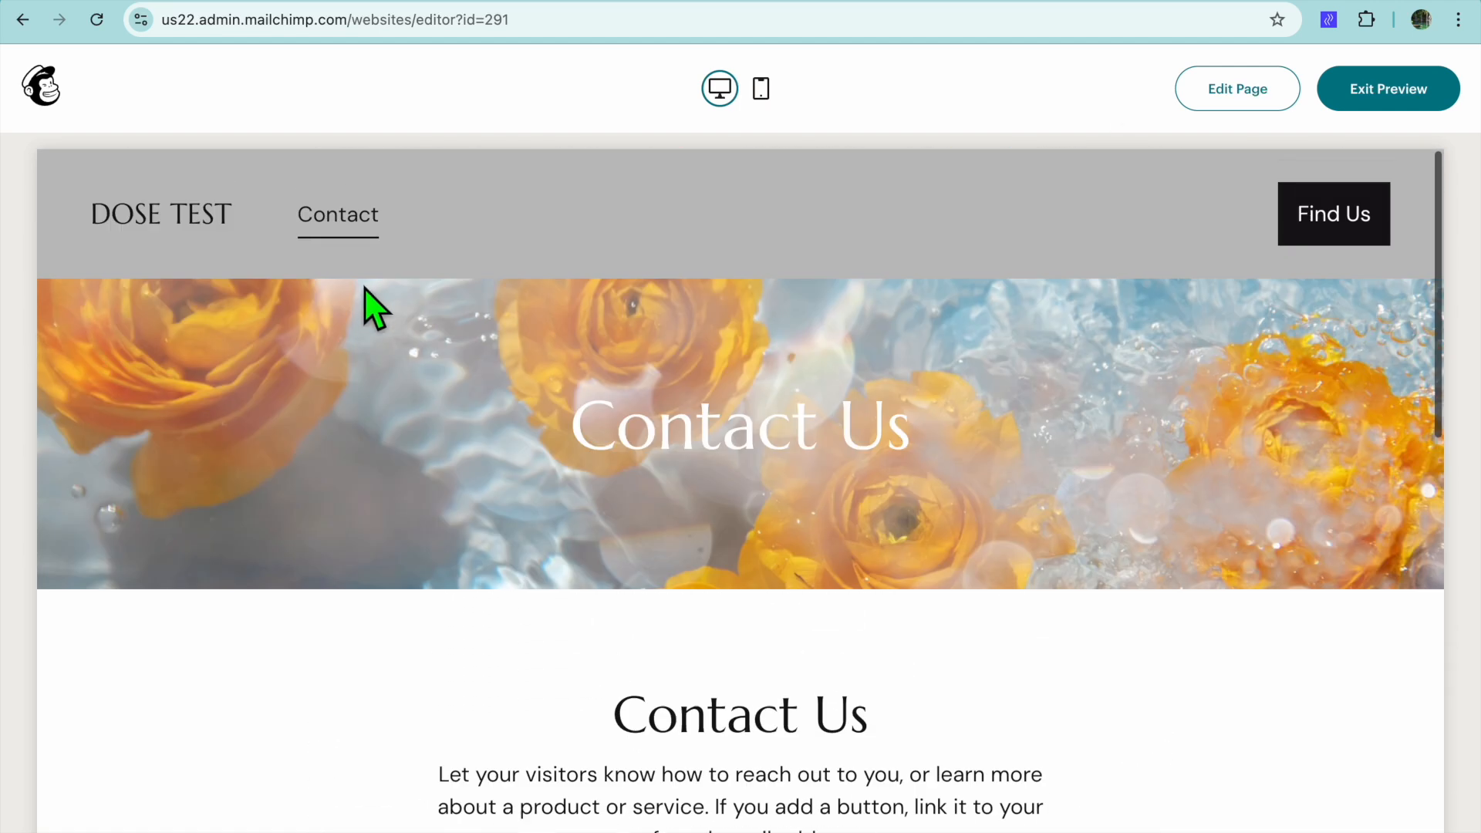
pyautogui.click(189, 228)
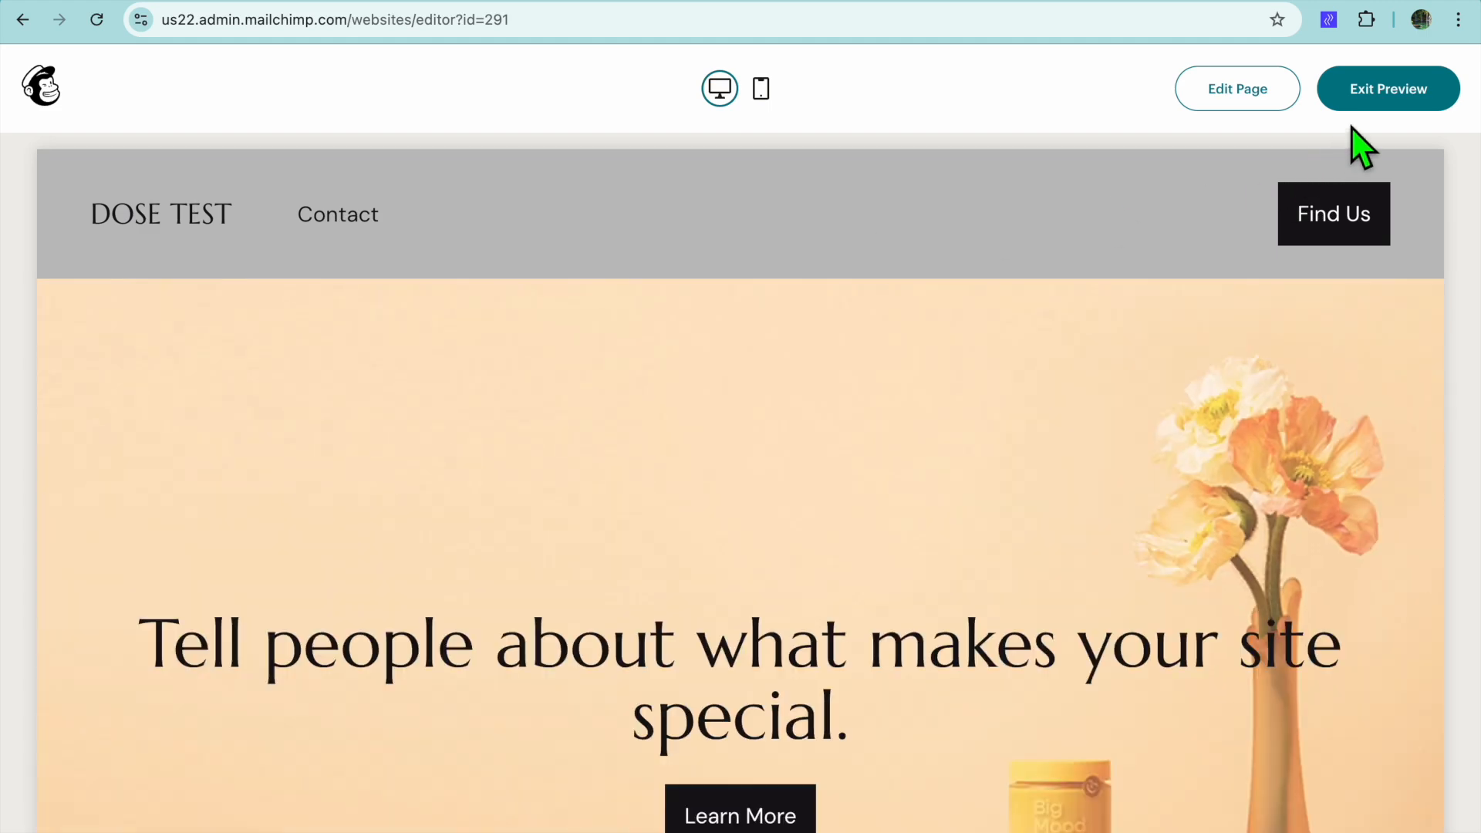
pyautogui.click(1392, 106)
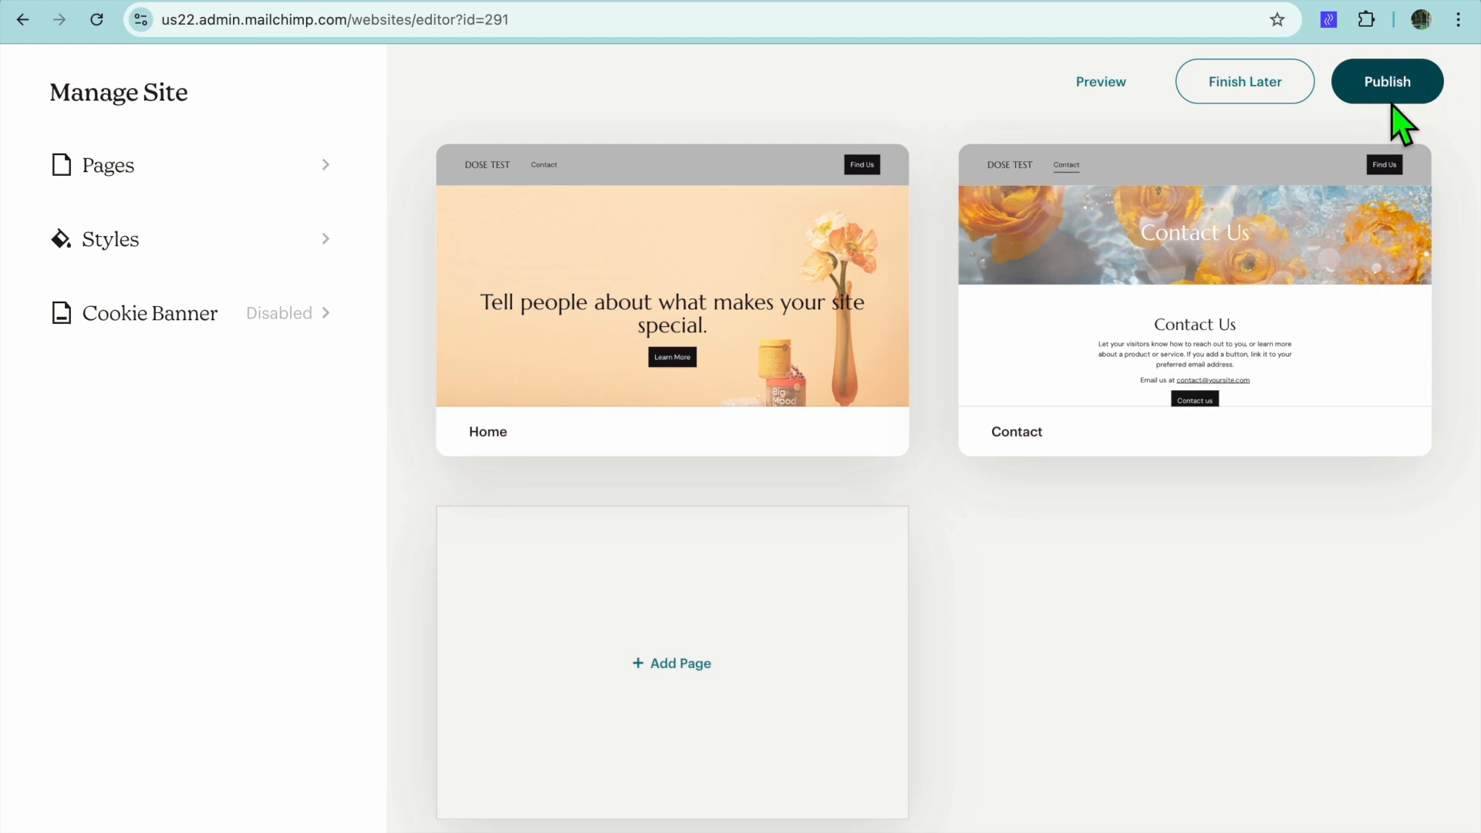
# - Enable the site's cookie banner and return to the site management overview
pyautogui.click(192, 323)
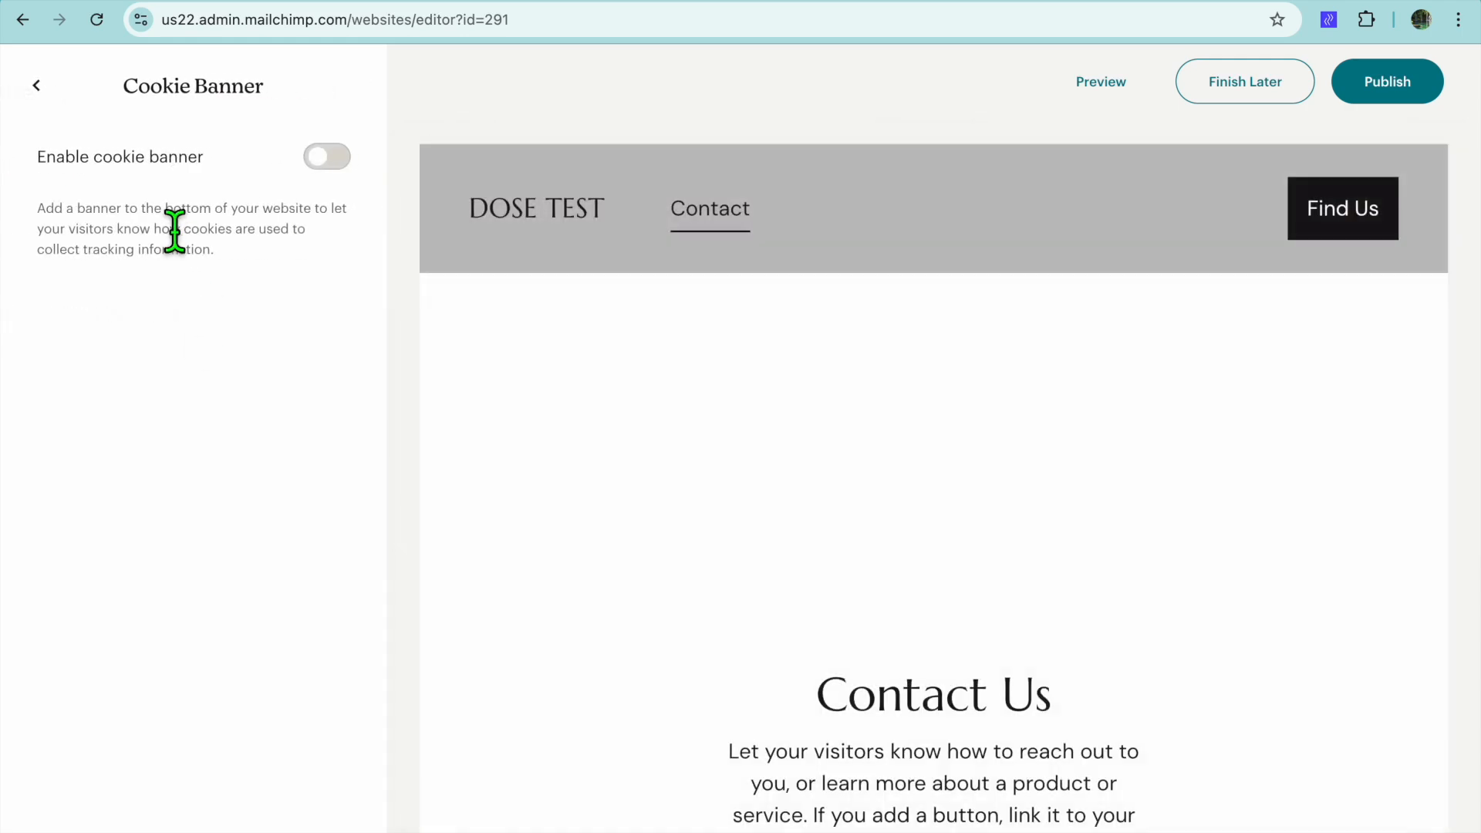
pyautogui.click(327, 158)
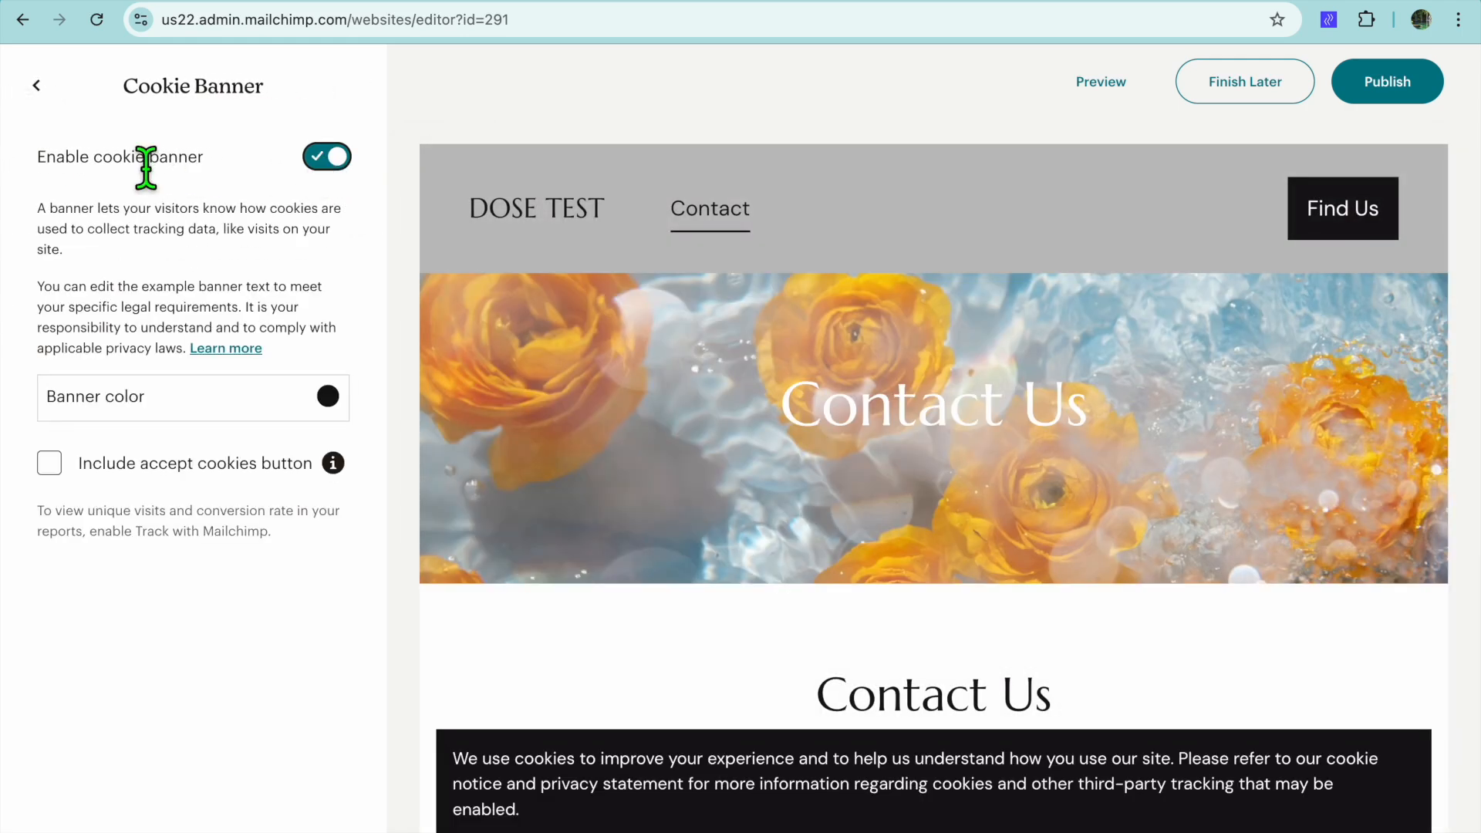
pyautogui.click(36, 87)
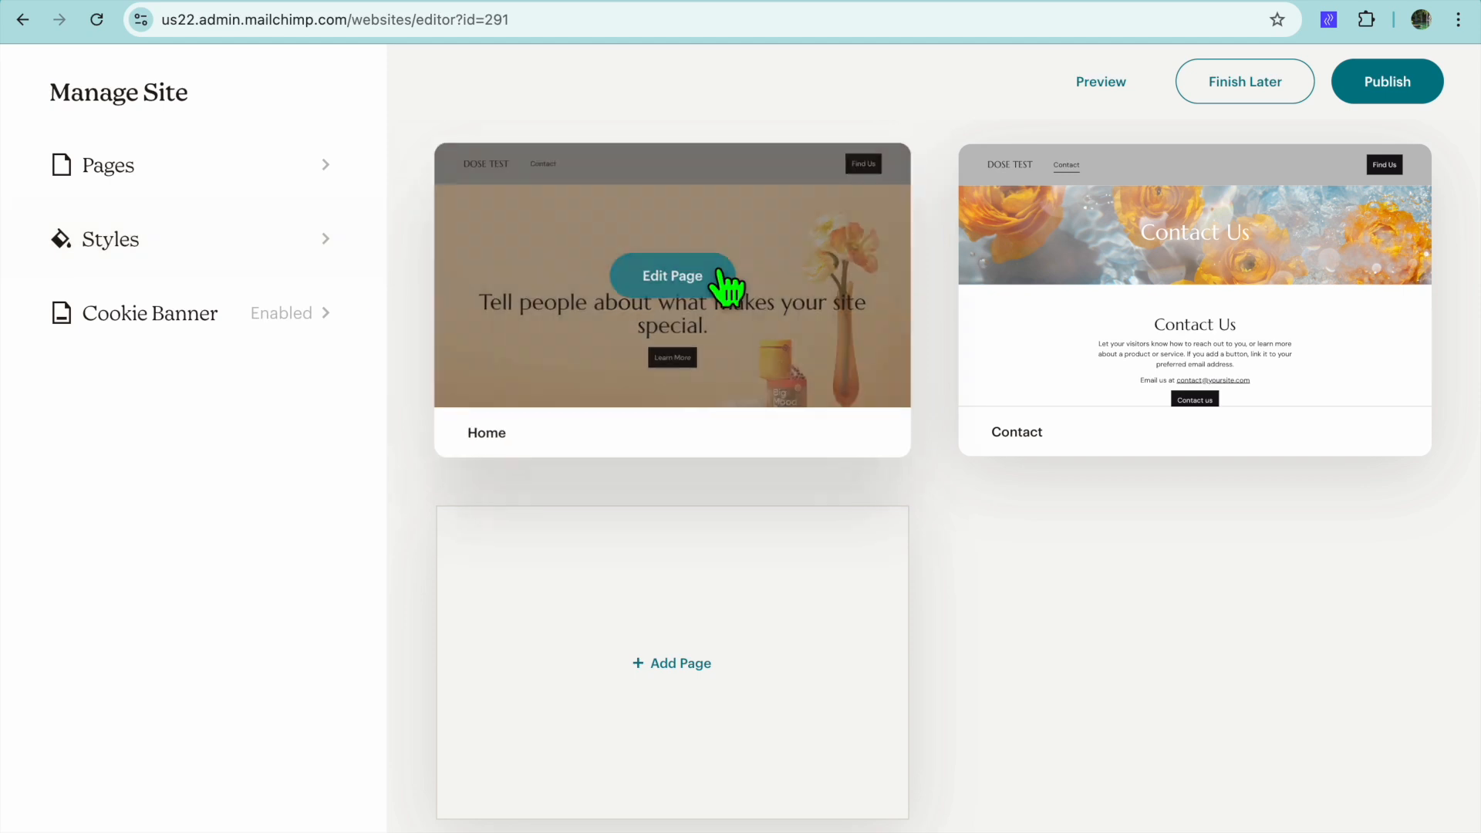